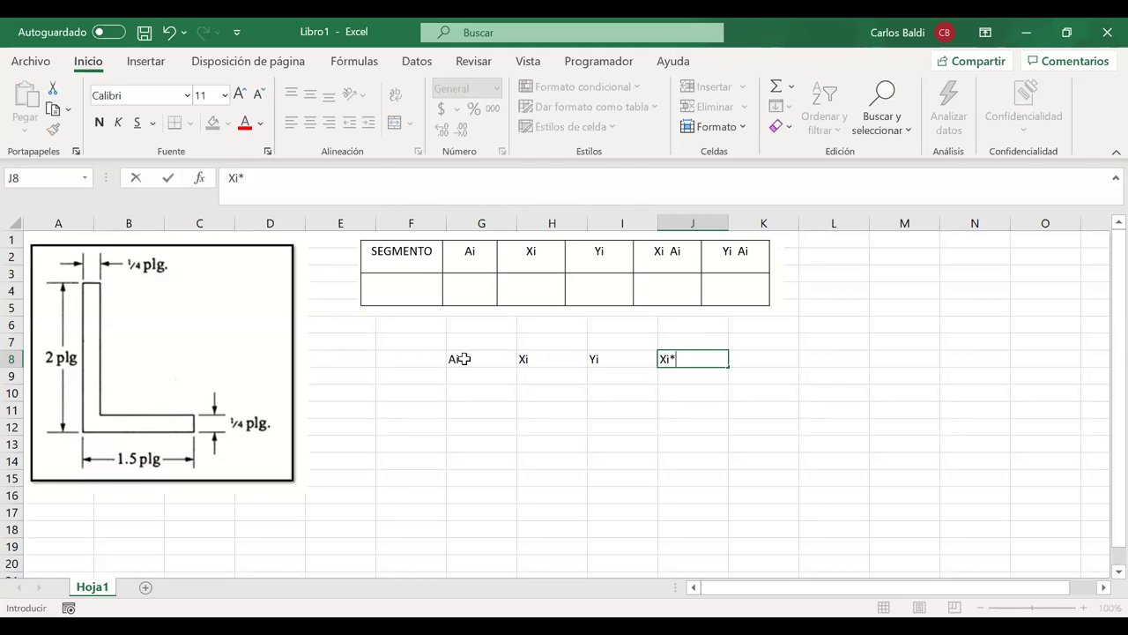
- Complete the column headers with Xi*Ai in J8 and Yi*Ai in K8, and apply all borders to F8:K10
{"action": "type", "text": "Ai"}
{"action": "key", "text": "Tab"}
{"action": "type", "text": "Y"}
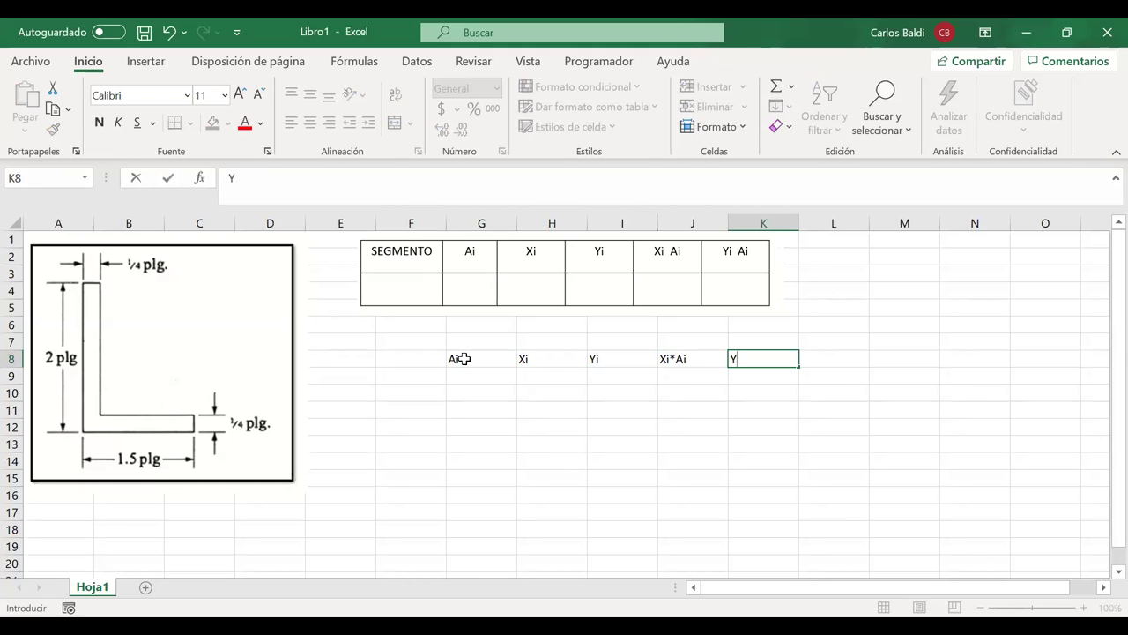
{"action": "type", "text": "i*Ai"}
{"action": "left_click_drag", "start_coordinate": [434, 361], "coordinate": [763, 392]}
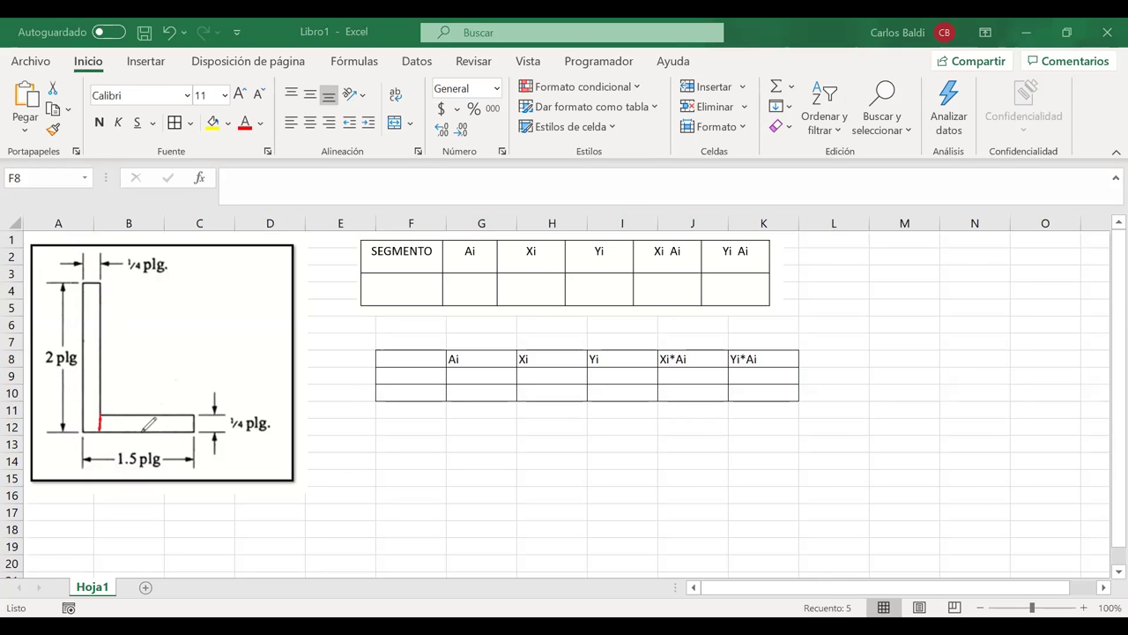
- Draw blue reference axes along the L-section's base and outer vertical edge, and handwrite their X and Y labels
{"action": "left_click_drag", "start_coordinate": [85, 411], "coordinate": [84, 410]}
{"action": "key", "text": "ctrl+z"}
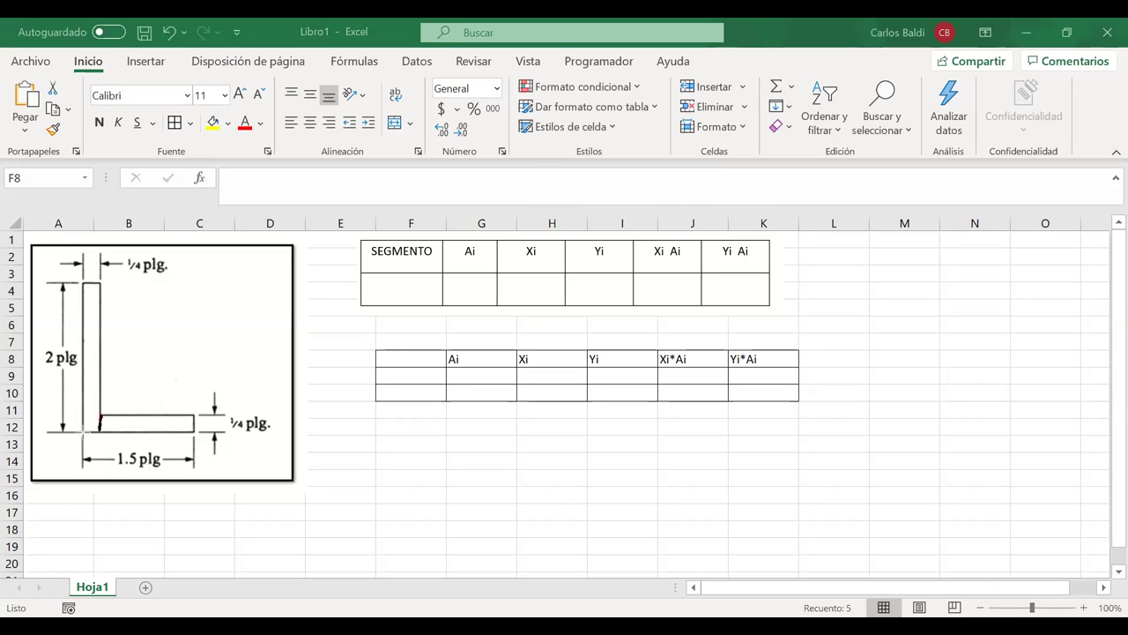
{"action": "left_click_drag", "start_coordinate": [99, 431], "coordinate": [308, 432]}
{"action": "left_click_drag", "start_coordinate": [84, 426], "coordinate": [83, 238]}
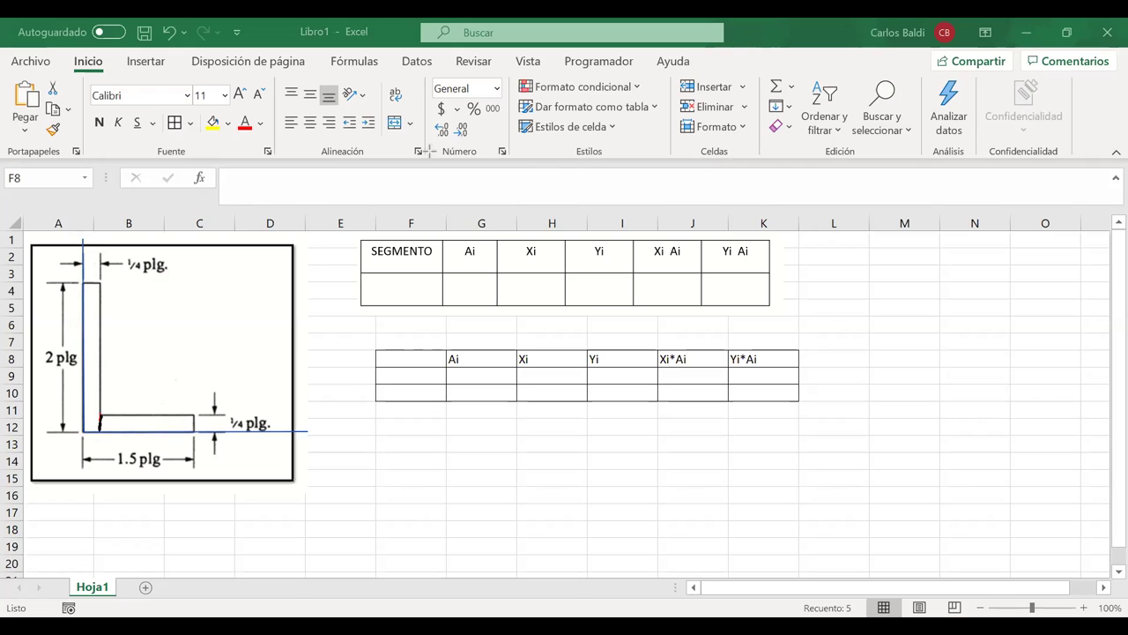
{"action": "mouse_move", "coordinate": [64, 242]}
{"action": "left_mouse_down"}
{"action": "mouse_move", "coordinate": [74, 231]}
{"action": "mouse_move", "coordinate": [68, 250]}
{"action": "mouse_move", "coordinate": [74, 232]}
{"action": "left_mouse_up"}
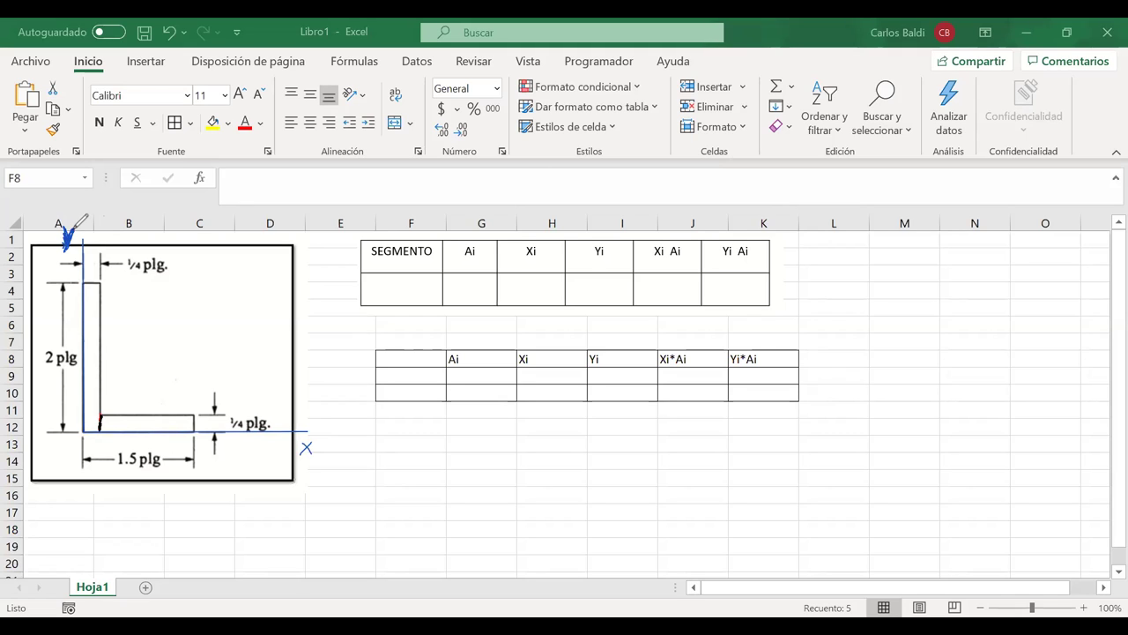
{"action": "left_click_drag", "start_coordinate": [305, 443], "coordinate": [307, 450]}
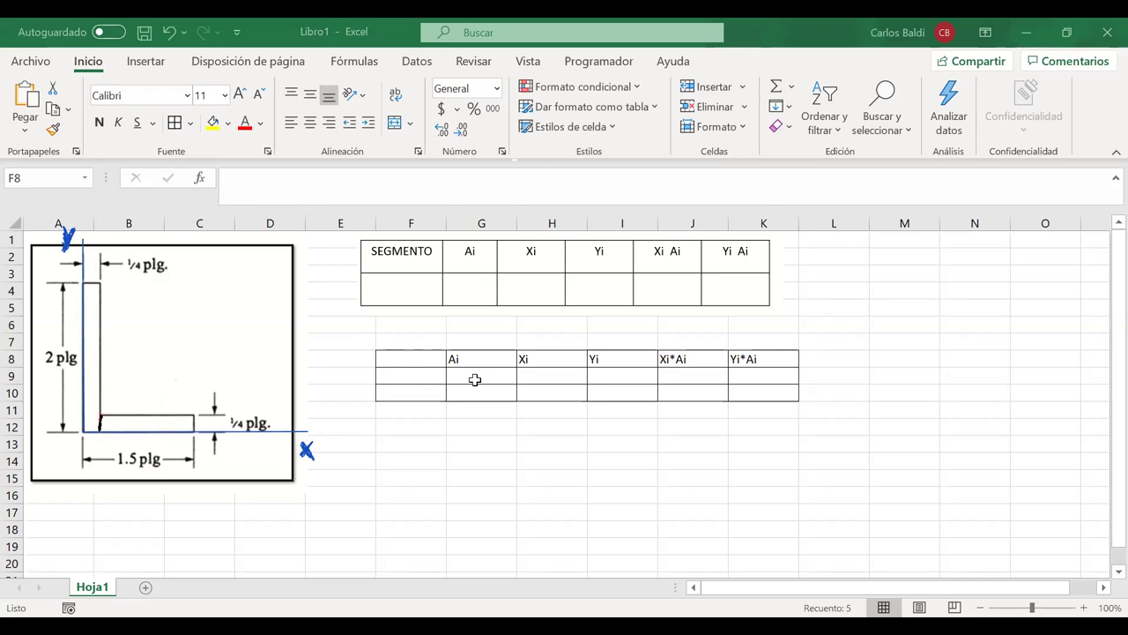
- Enter segment numbers 1 and 2 in F9:F10 and the header Segmento in F8, and centre these cells
{"action": "key", "text": "Down"}
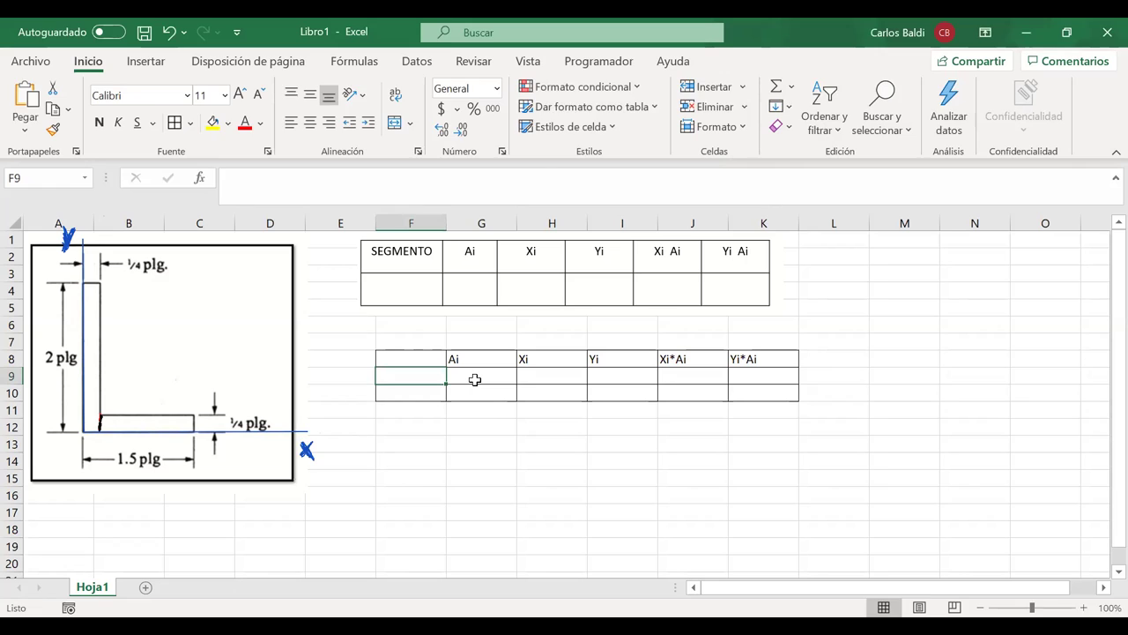
{"action": "type", "text": "1"}
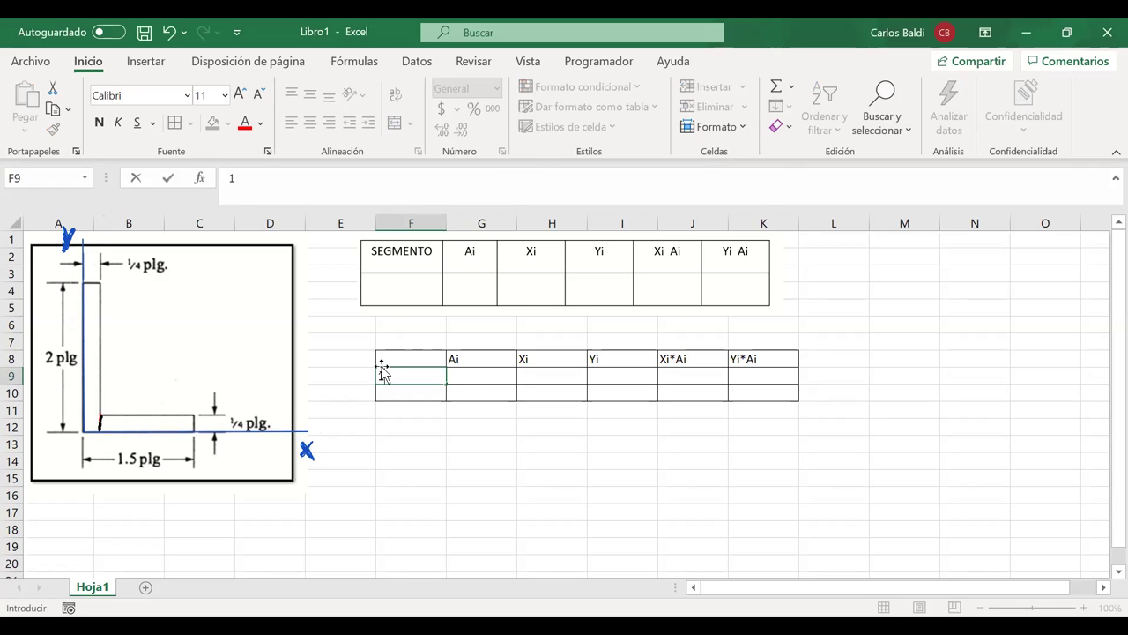
{"action": "left_click", "coordinate": [398, 395]}
{"action": "type", "text": "2"}
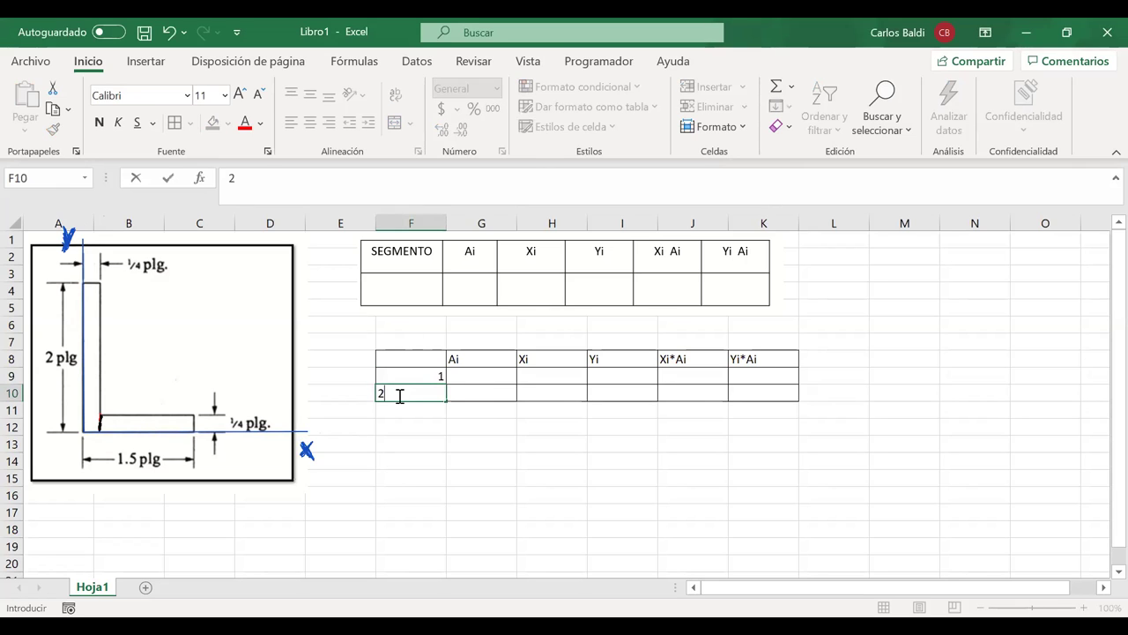
{"action": "left_click", "coordinate": [400, 359]}
{"action": "type", "text": "Segmento"}
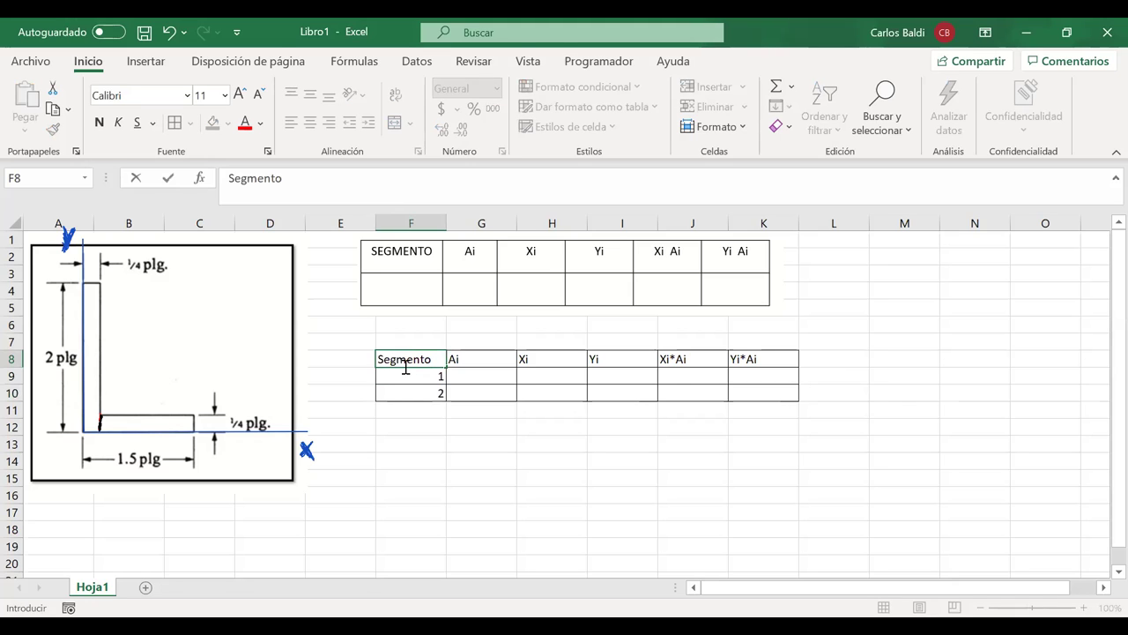
{"action": "left_click_drag", "start_coordinate": [397, 390], "coordinate": [395, 360]}
{"action": "left_click", "coordinate": [310, 124]}
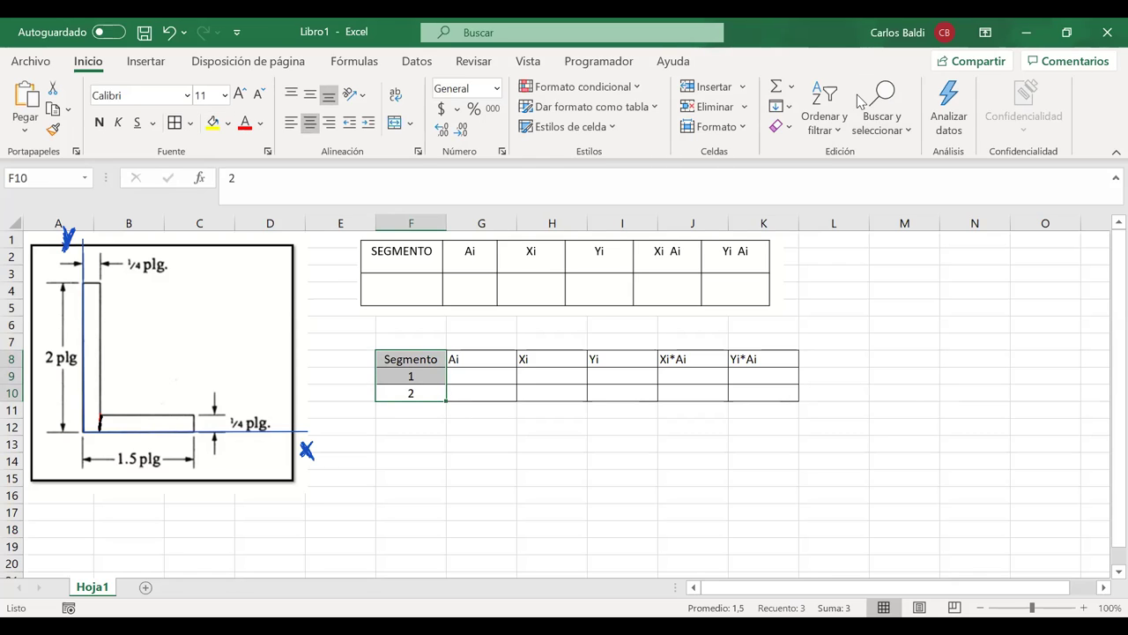
- Handwrite a blue 1 on the L-section's vertical leg and a blue 2 on its horizontal leg
{"action": "left_click", "coordinate": [89, 308]}
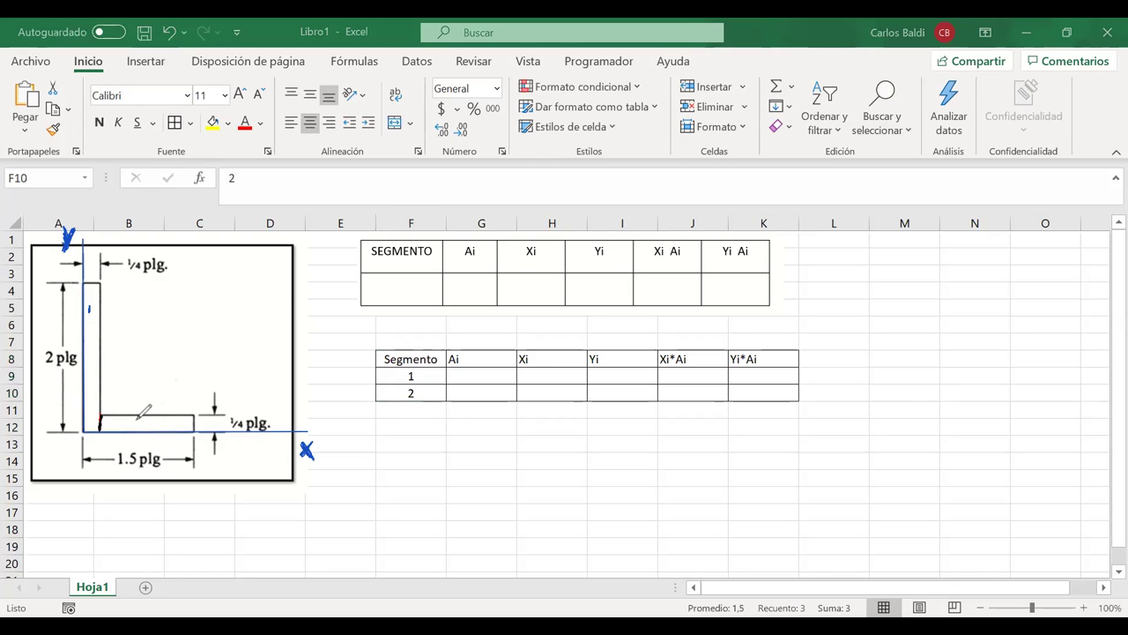
{"action": "mouse_move", "coordinate": [140, 416]}
{"action": "left_mouse_down"}
{"action": "mouse_move", "coordinate": [138, 426]}
{"action": "mouse_move", "coordinate": [146, 414]}
{"action": "left_mouse_up"}
{"action": "key", "text": "ctrl+z"}
- Enter =(1/4) in G9 as the width term of segment 1's area
{"action": "left_click", "coordinate": [471, 377]}
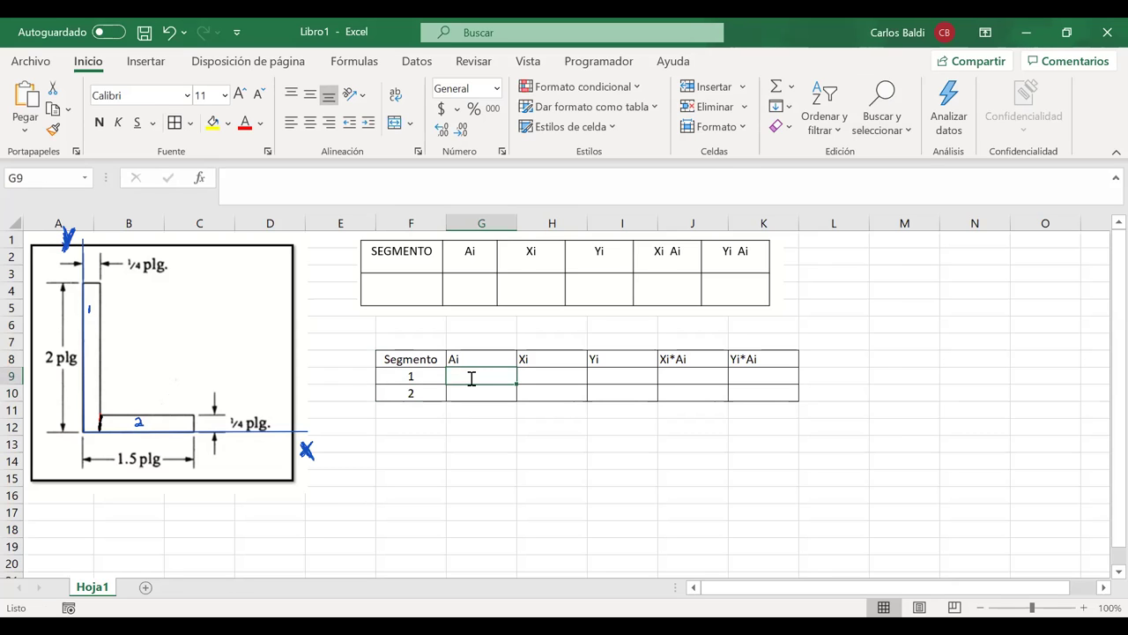
{"action": "type", "text": "="}
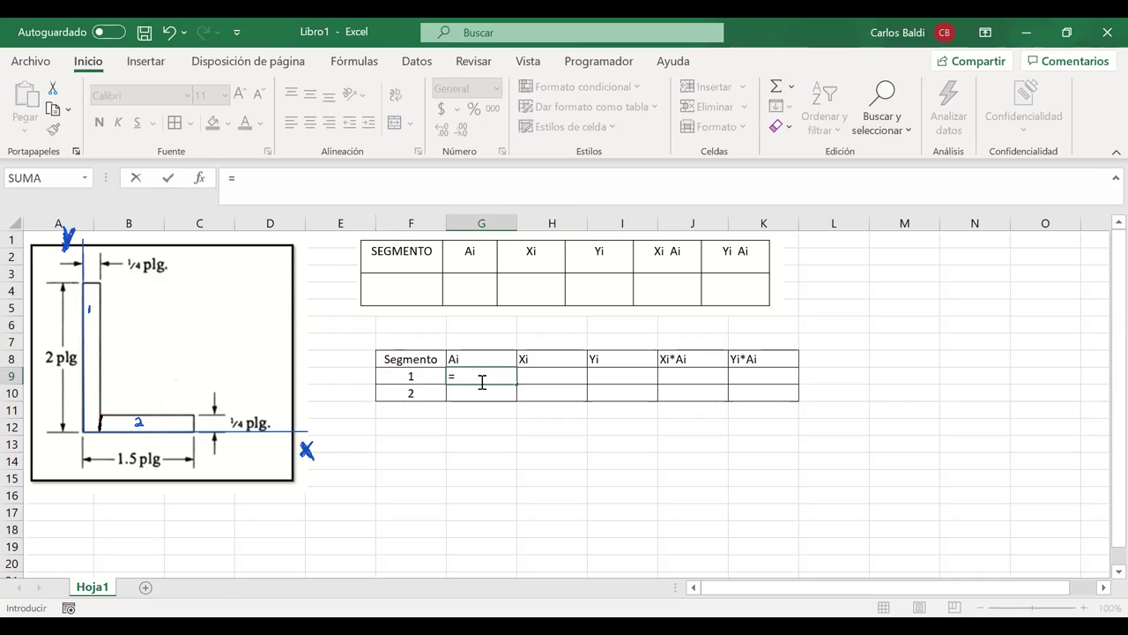
{"action": "type", "text": "0,25"}
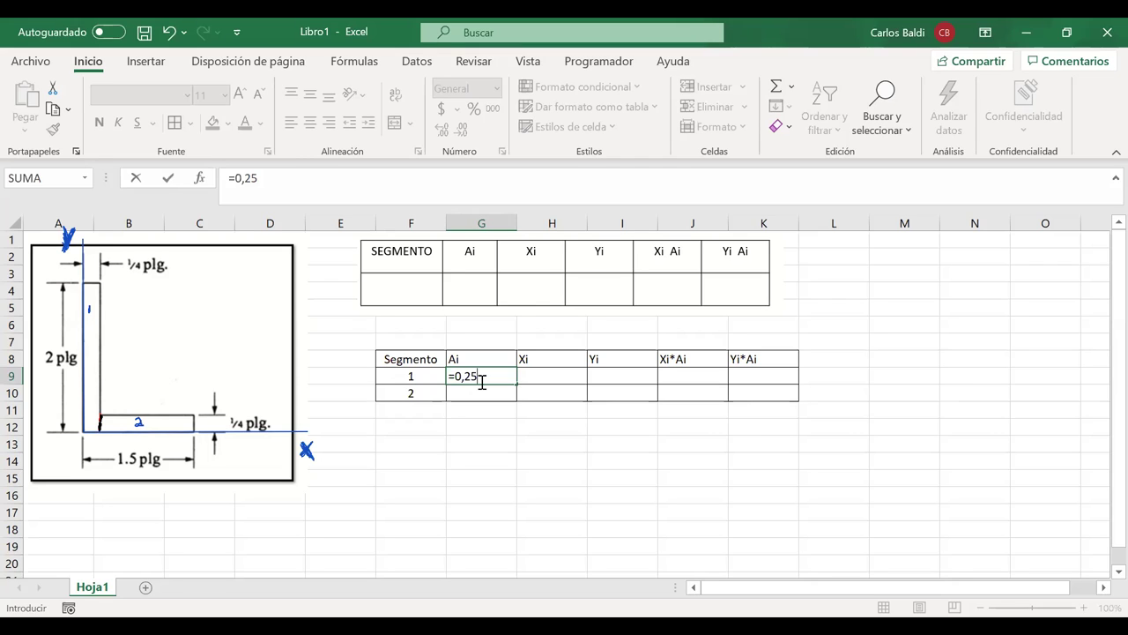
{"action": "key", "text": "BackSpace"}
{"action": "key", "text": "BackSpace"}
{"action": "key", "text": "BackSpace"}
{"action": "key", "text": "BackSpace"}
{"action": "type", "text": "(1/4)"}
{"action": "key", "text": "Return"}
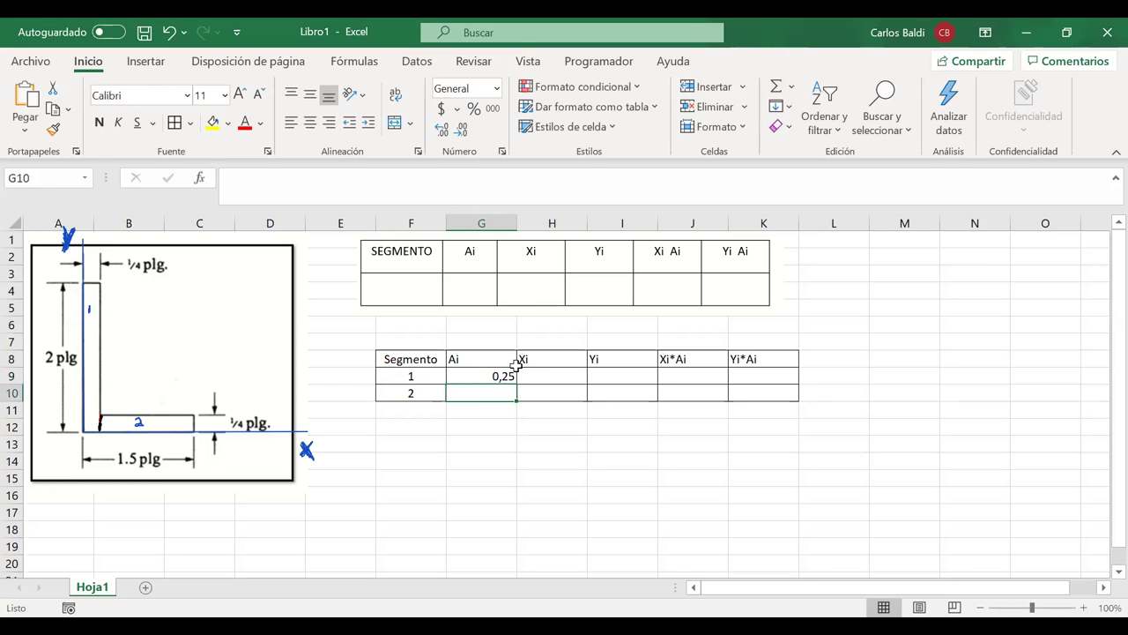
- Extend the segment 1 area formula in G9 to =(1/4)*2
{"action": "left_click", "coordinate": [499, 376]}
{"action": "left_click", "coordinate": [293, 174]}
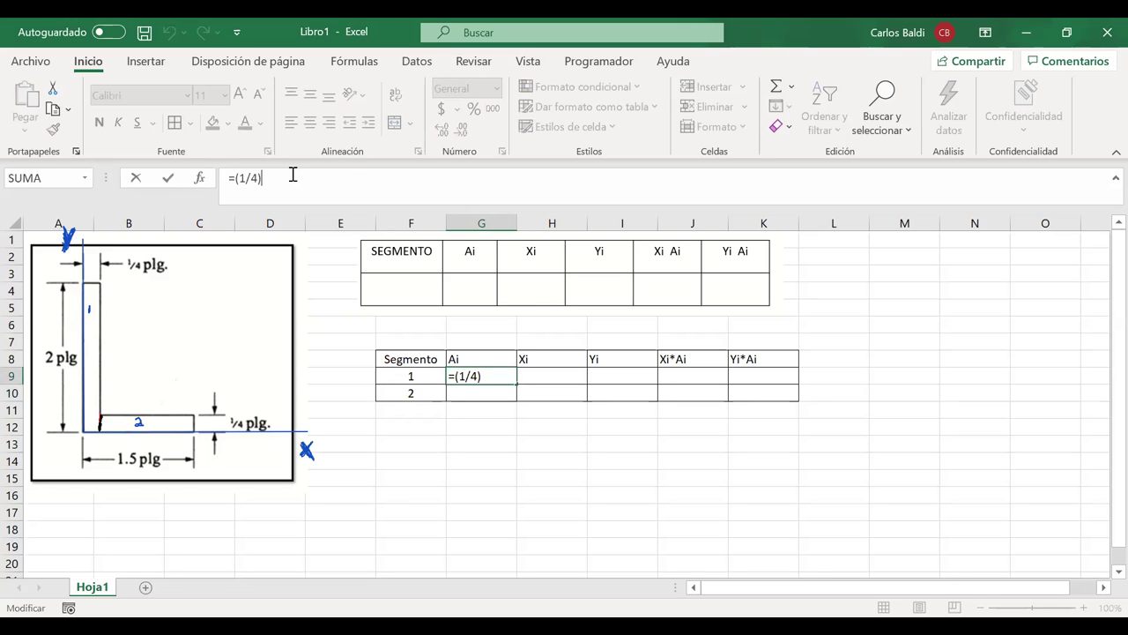
{"action": "type", "text": "*2"}
{"action": "left_click", "coordinate": [557, 376]}
- Centre the headers in G8:K8 and the value cells in G9:K10
{"action": "left_click_drag", "start_coordinate": [541, 357], "coordinate": [745, 356]}
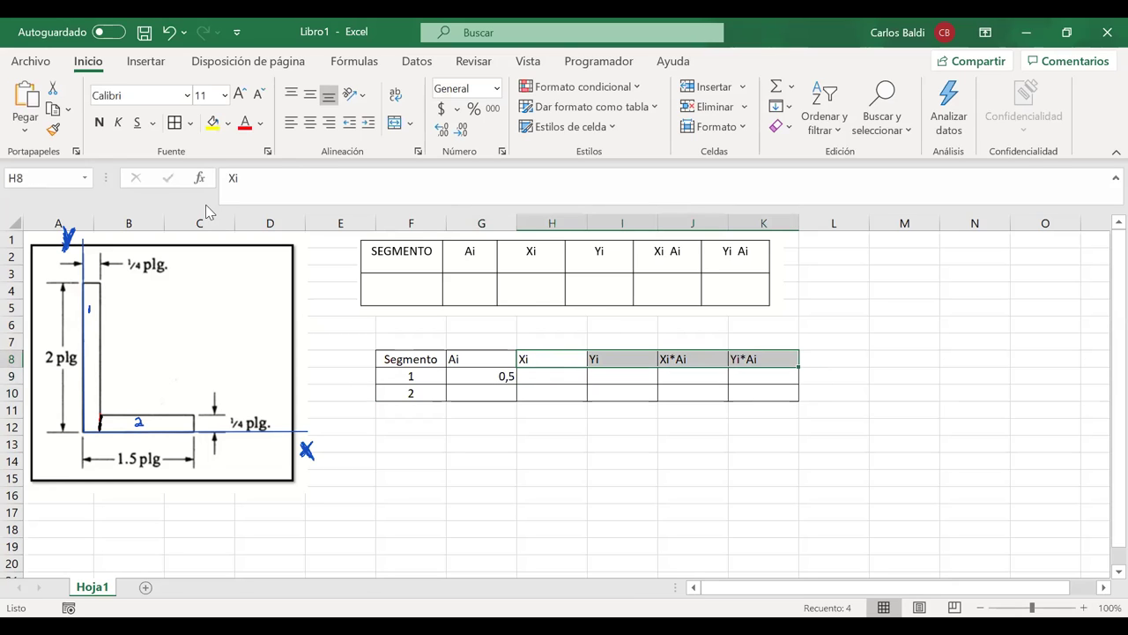
{"action": "left_click", "coordinate": [309, 129]}
{"action": "left_click", "coordinate": [489, 361]}
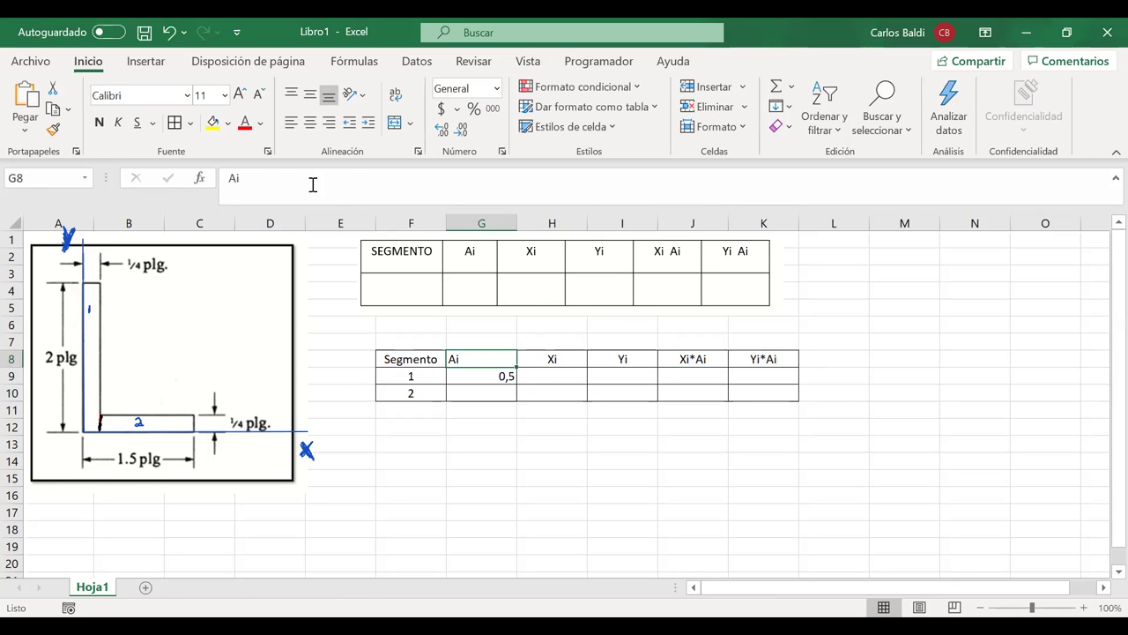
{"action": "left_click", "coordinate": [309, 129]}
{"action": "left_click_drag", "start_coordinate": [486, 376], "coordinate": [753, 393]}
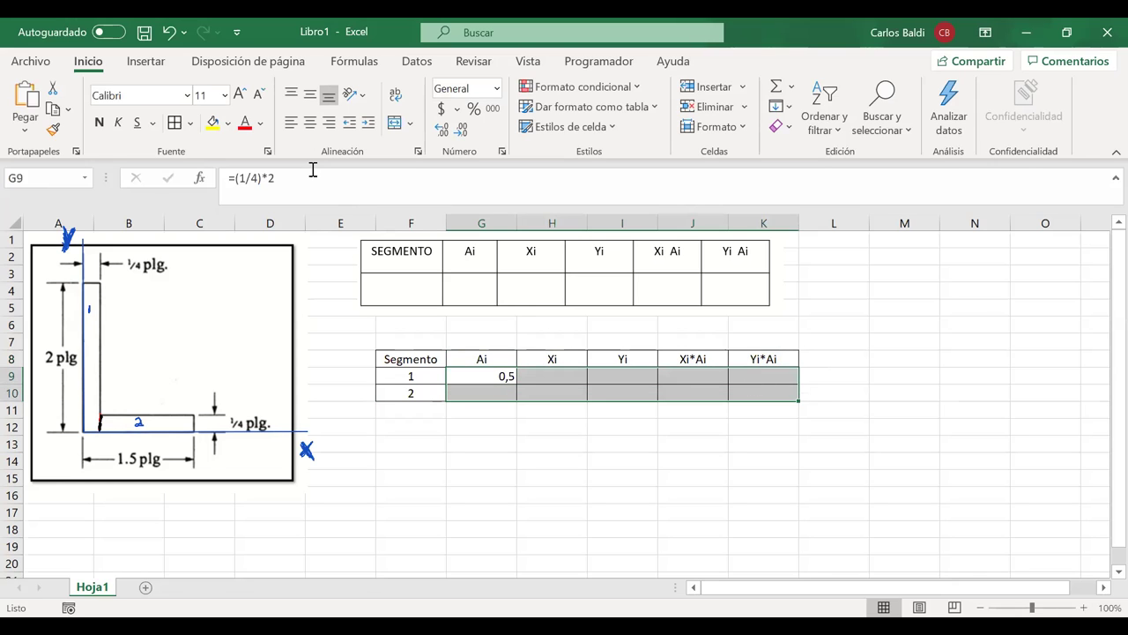
{"action": "left_click", "coordinate": [310, 124]}
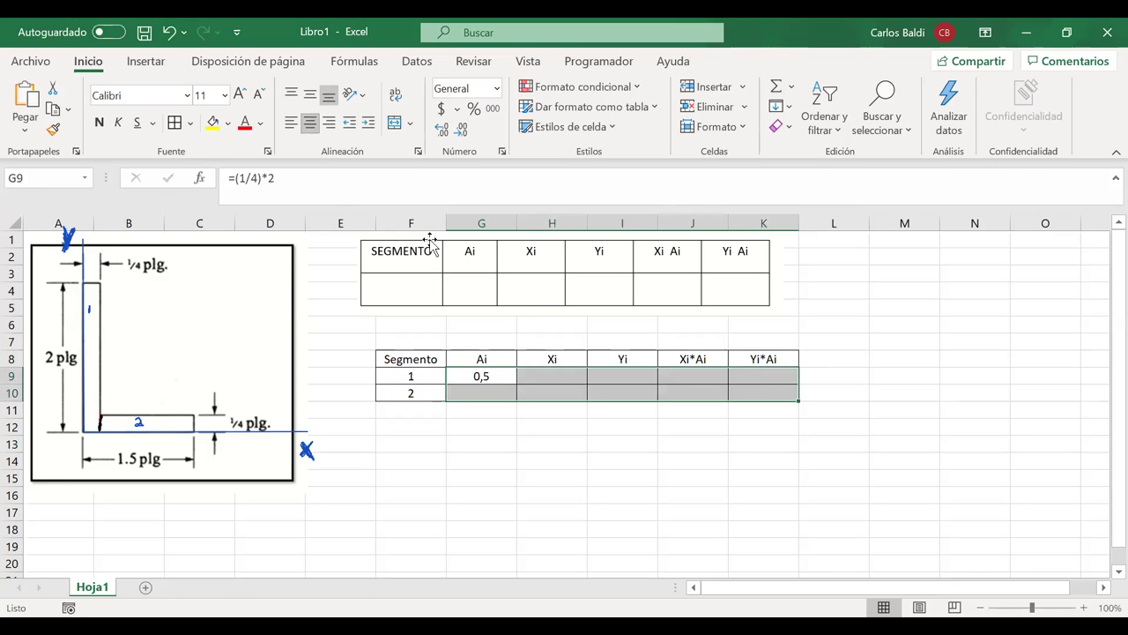
- Enter =(0,25/2) in H9 as the Xi coordinate of segment 1
{"action": "left_click", "coordinate": [557, 375]}
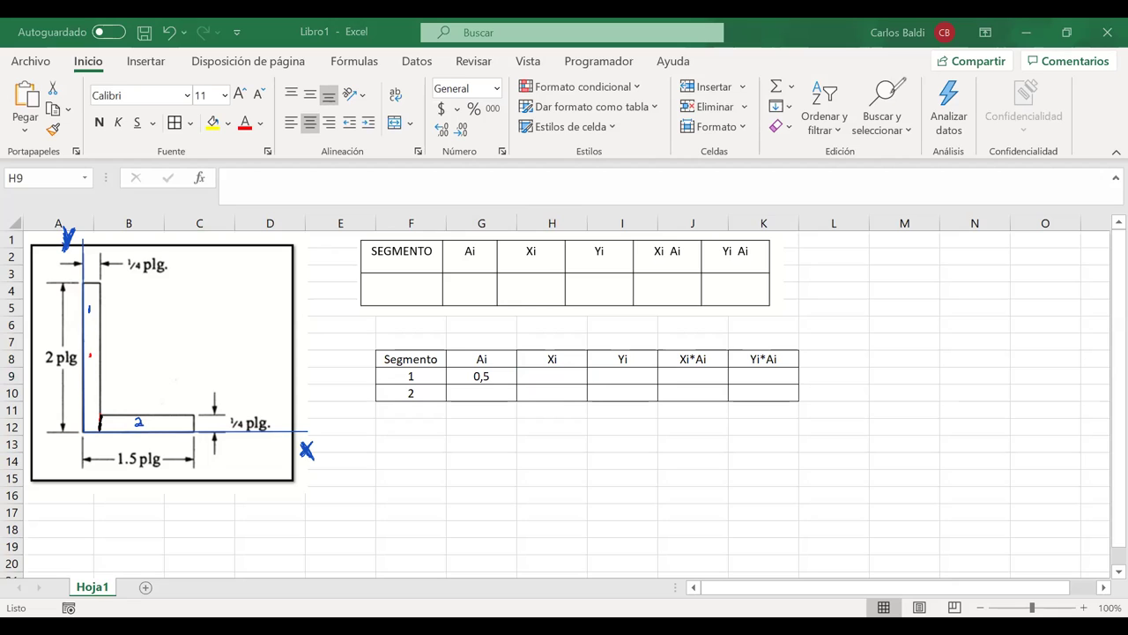
{"action": "left_click", "coordinate": [561, 381]}
{"action": "type", "text": "="}
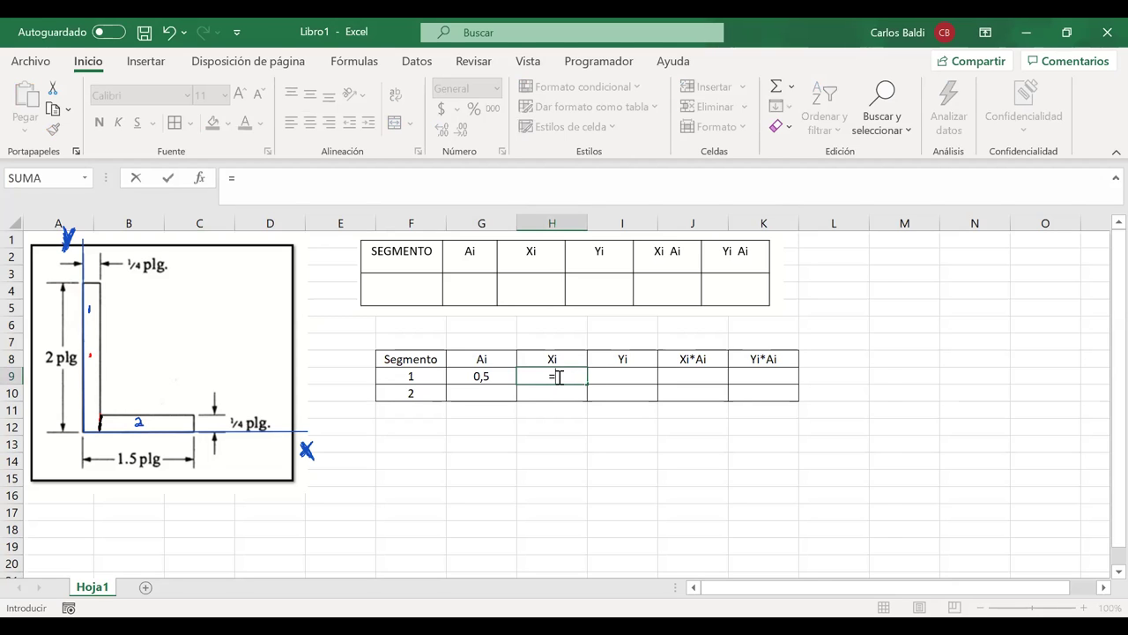
{"action": "type", "text": "(0,"}
{"action": "type", "text": "25/2)"}
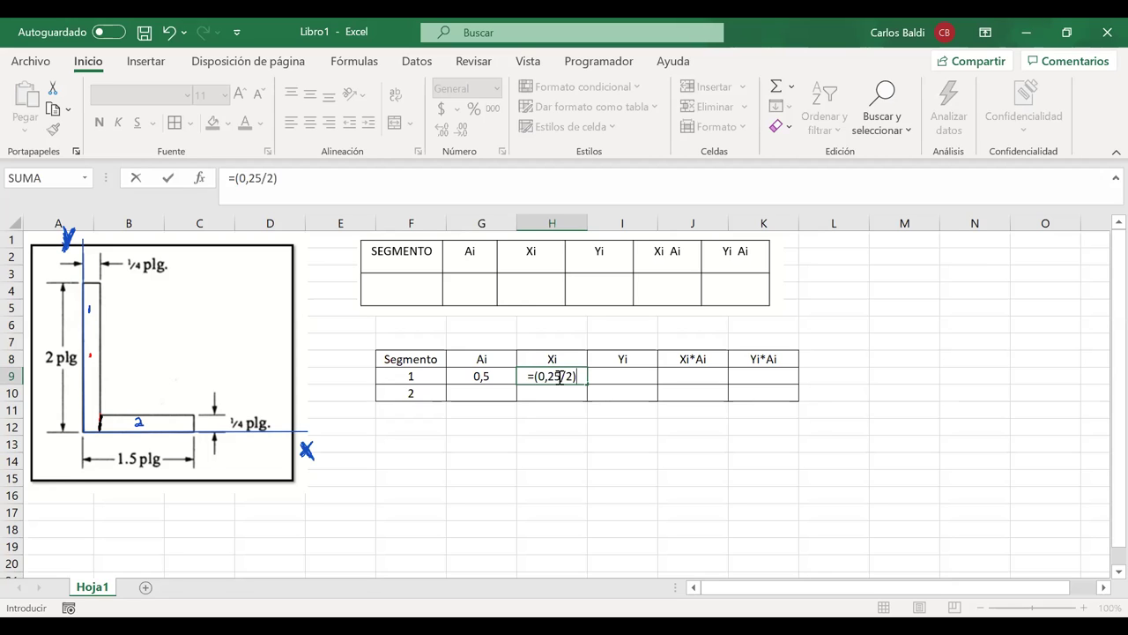
{"action": "key", "text": "ctrl+Return"}
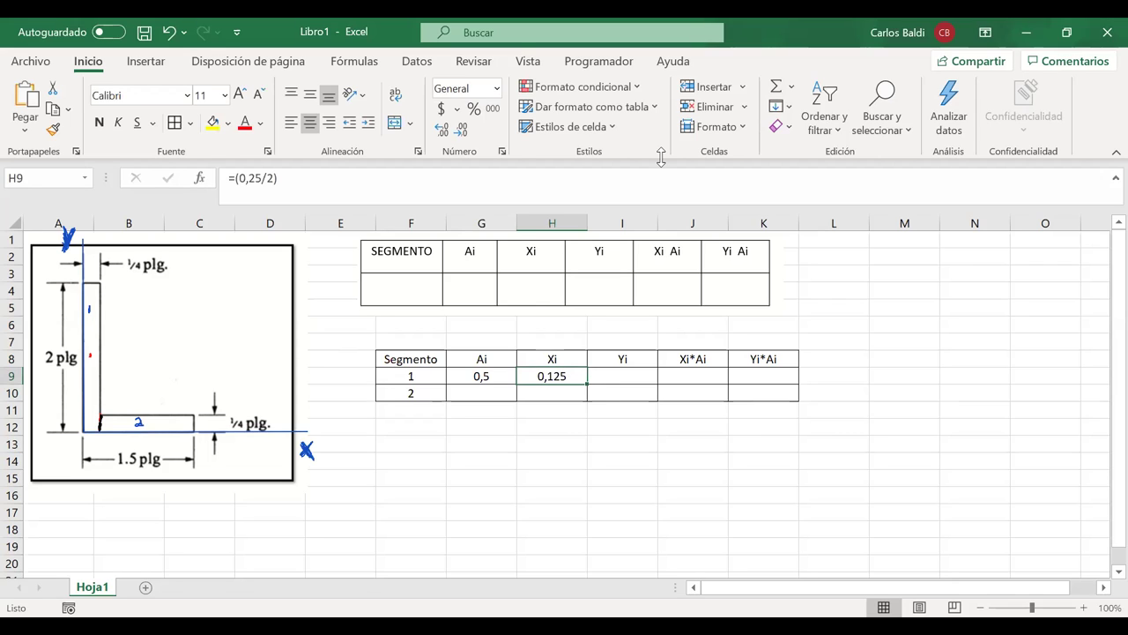
- Handwrite X=0 in red at the axes' origin and draw a straight red arrow below the figure in the positive X direction
{"action": "key", "text": "ctrl+2"}
{"action": "left_click_drag", "start_coordinate": [56, 445], "coordinate": [67, 457]}
{"action": "left_click_drag", "start_coordinate": [55, 457], "coordinate": [78, 447]}
{"action": "left_click_drag", "start_coordinate": [71, 452], "coordinate": [78, 452]}
{"action": "mouse_move", "coordinate": [83, 445]}
{"action": "left_mouse_down"}
{"action": "mouse_move", "coordinate": [151, 481]}
{"action": "mouse_move", "coordinate": [141, 487]}
{"action": "left_mouse_up"}
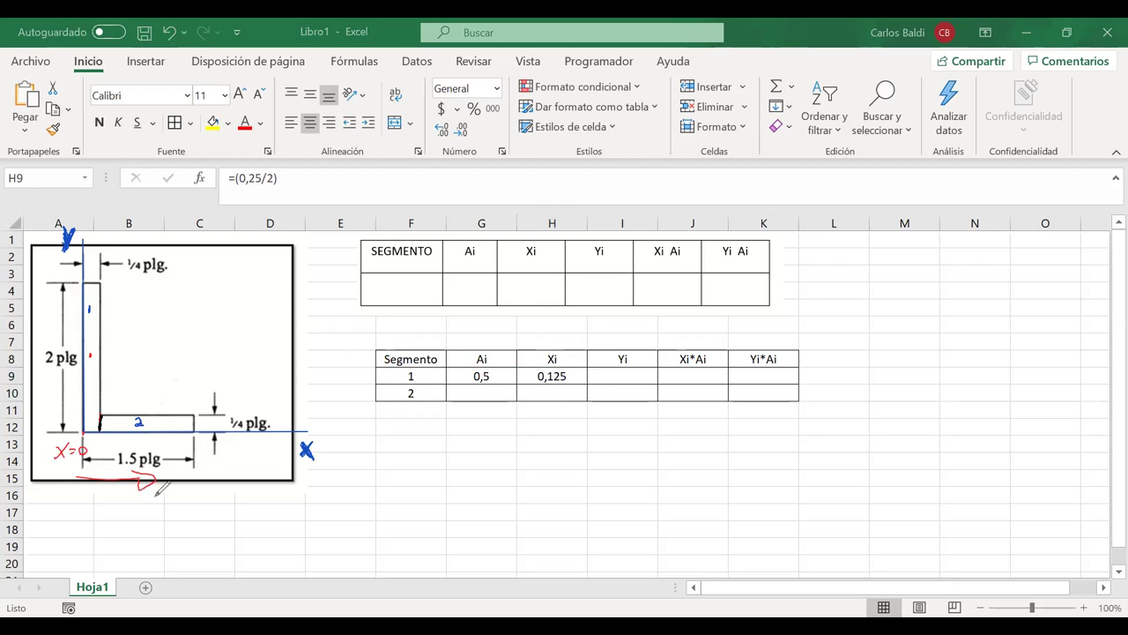
{"action": "key", "text": "ctrl+z"}
{"action": "left_click_drag", "start_coordinate": [83, 477], "coordinate": [266, 477]}
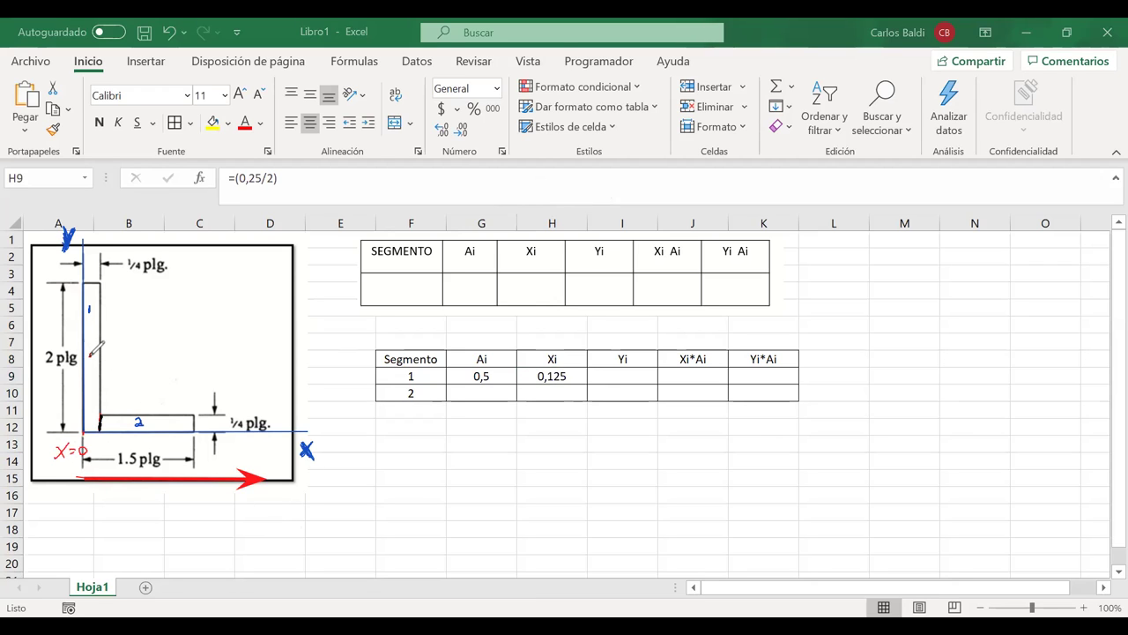
- Mark both legs' centroids with red dots, and add short red marks below the inner corner and in cell H10
{"action": "left_click_drag", "start_coordinate": [91, 352], "coordinate": [91, 360]}
{"action": "left_click", "coordinate": [149, 423]}
{"action": "left_click_drag", "start_coordinate": [99, 439], "coordinate": [98, 445]}
{"action": "left_click_drag", "start_coordinate": [547, 390], "coordinate": [556, 390]}
- Enter =2/2 in I9 as the Yi coordinate of segment 1
{"action": "left_click", "coordinate": [601, 376]}
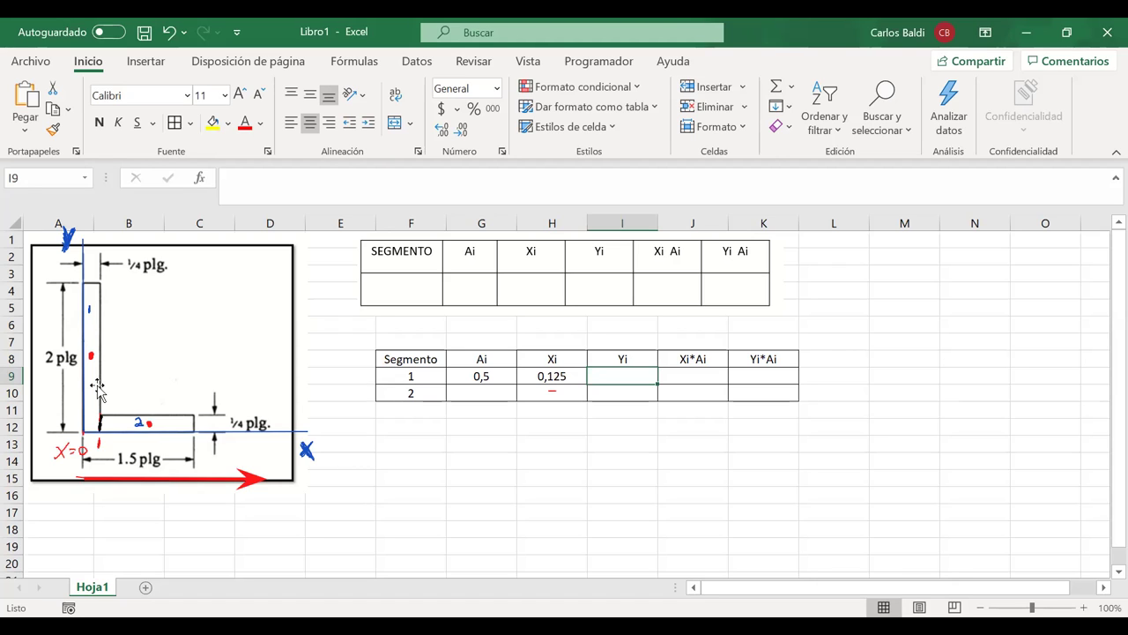
{"action": "type", "text": "=2/"}
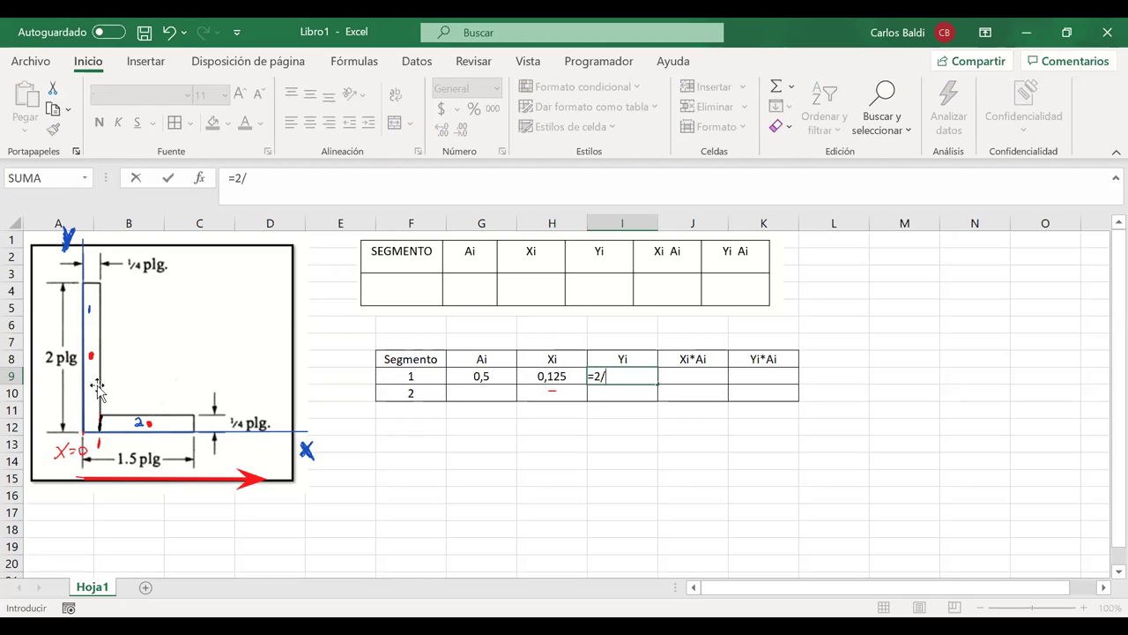
{"action": "type", "text": "2"}
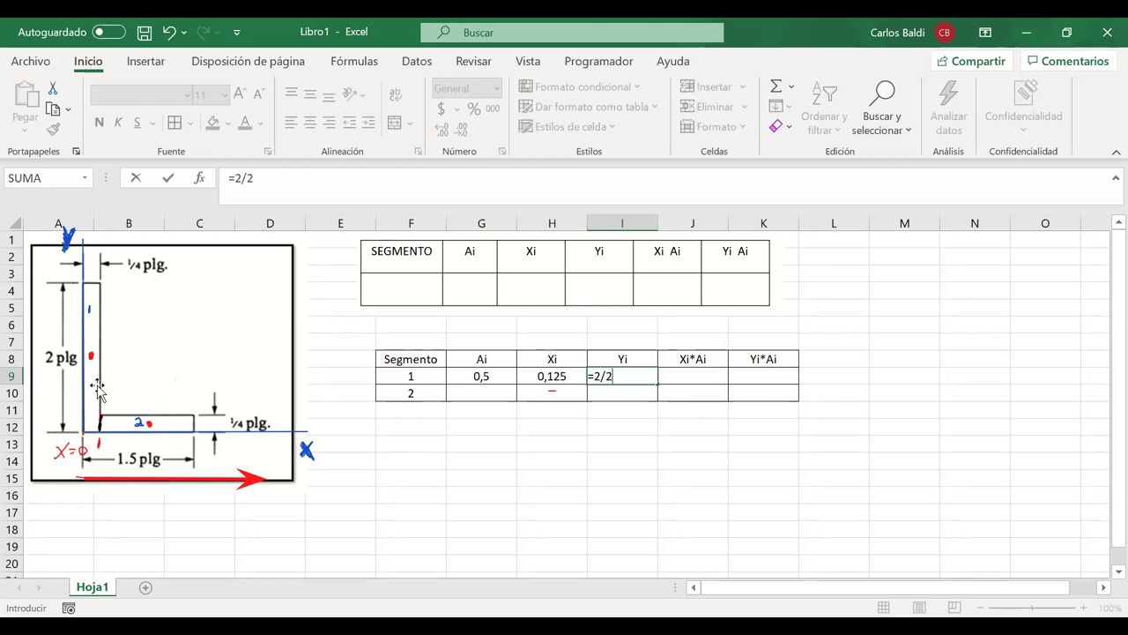
{"action": "key", "text": "Return"}
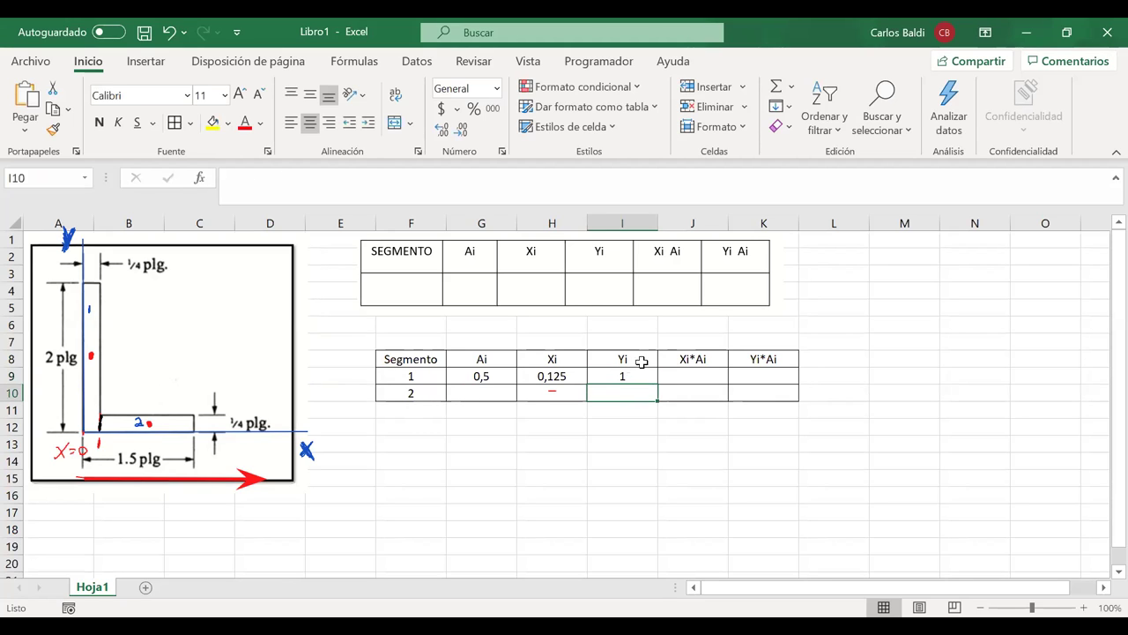
- Enter =H9*G9 in J9 to compute the Xi*Ai product of segment 1
{"action": "left_click", "coordinate": [686, 374]}
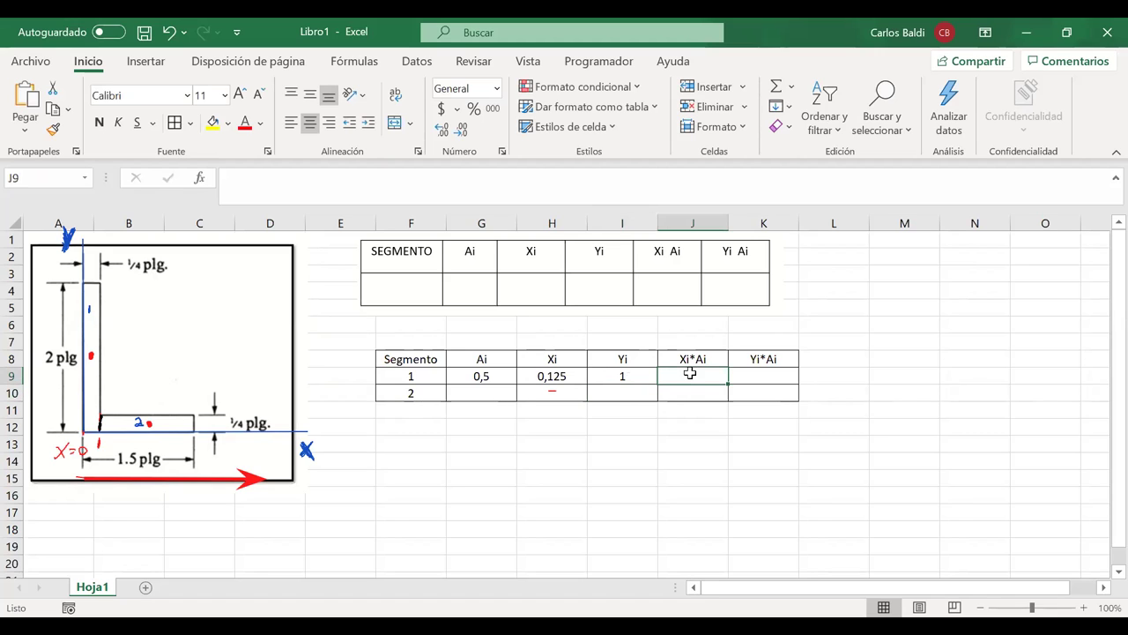
{"action": "type", "text": "="}
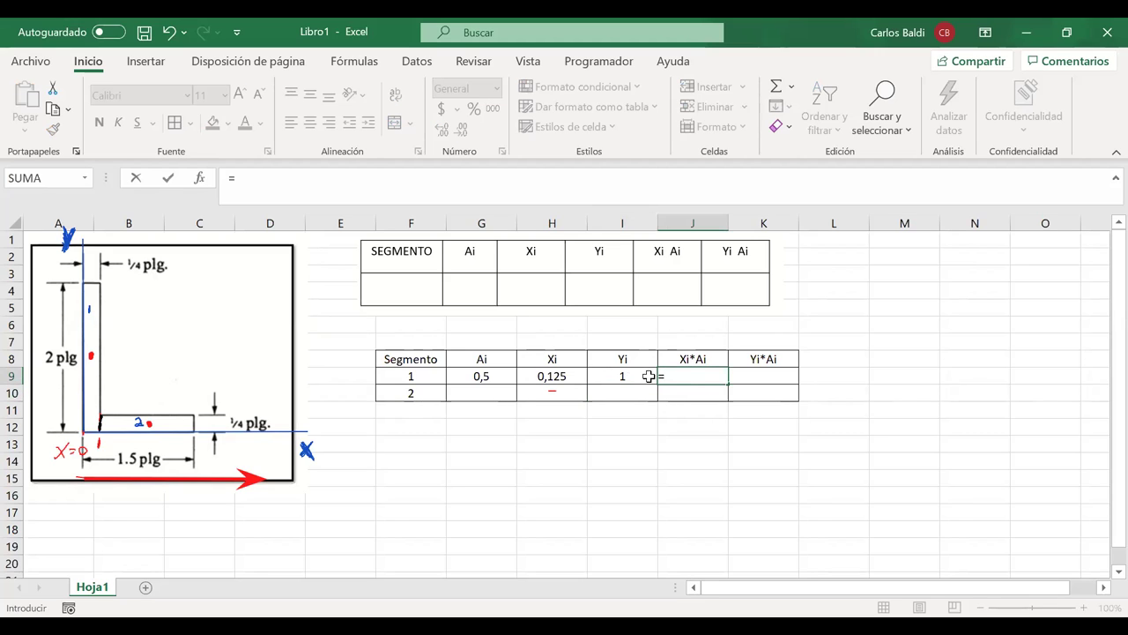
{"action": "left_click", "coordinate": [560, 376]}
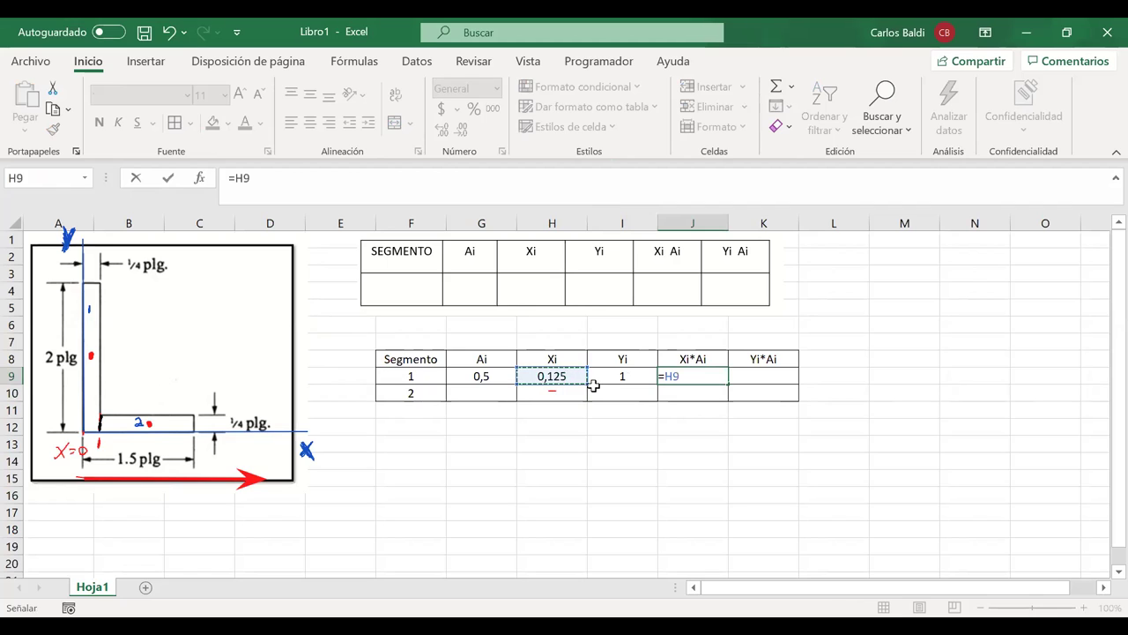
{"action": "type", "text": "*"}
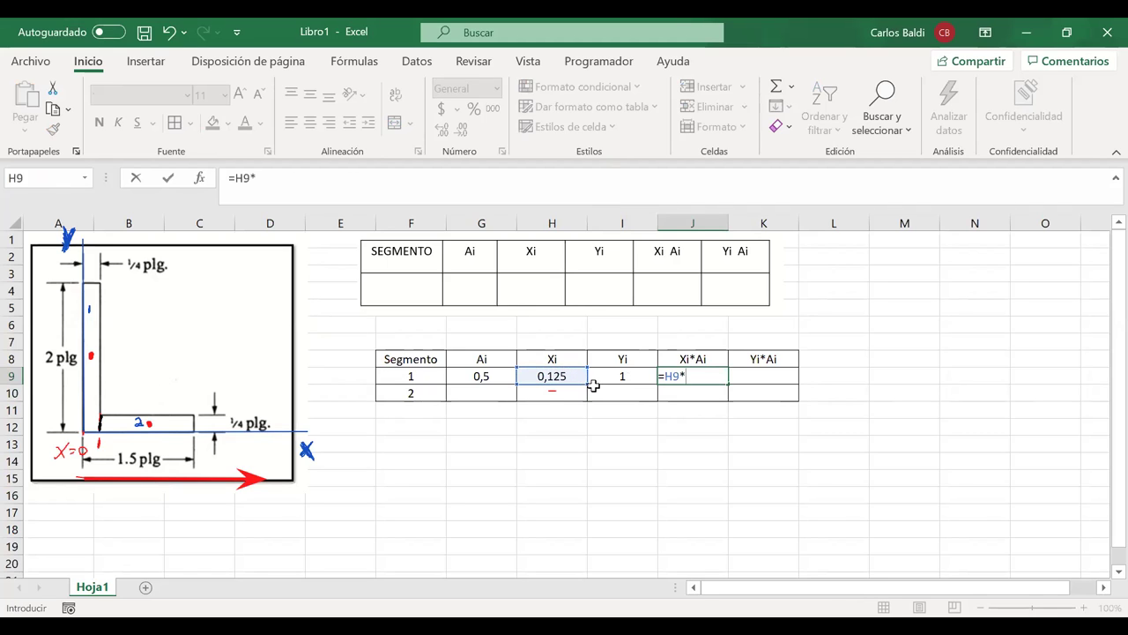
{"action": "left_click", "coordinate": [488, 377]}
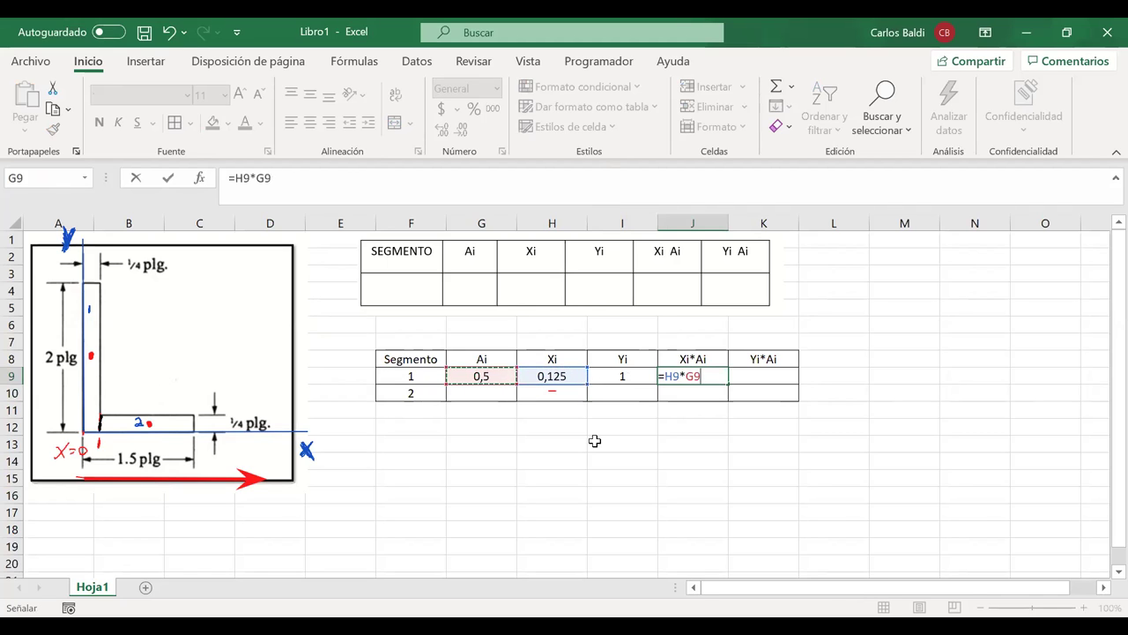
{"action": "key", "text": "Return"}
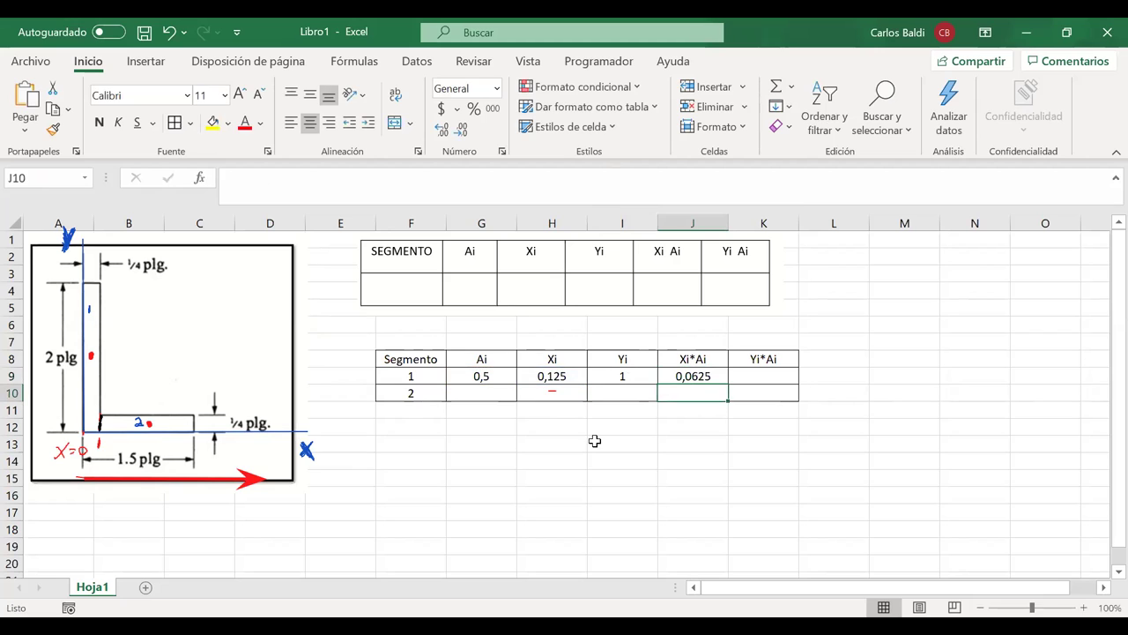
- Enter =I9*G9 in K9 to compute the Yi*Ai product of segment 1
{"action": "left_click", "coordinate": [756, 373]}
{"action": "type", "text": "="}
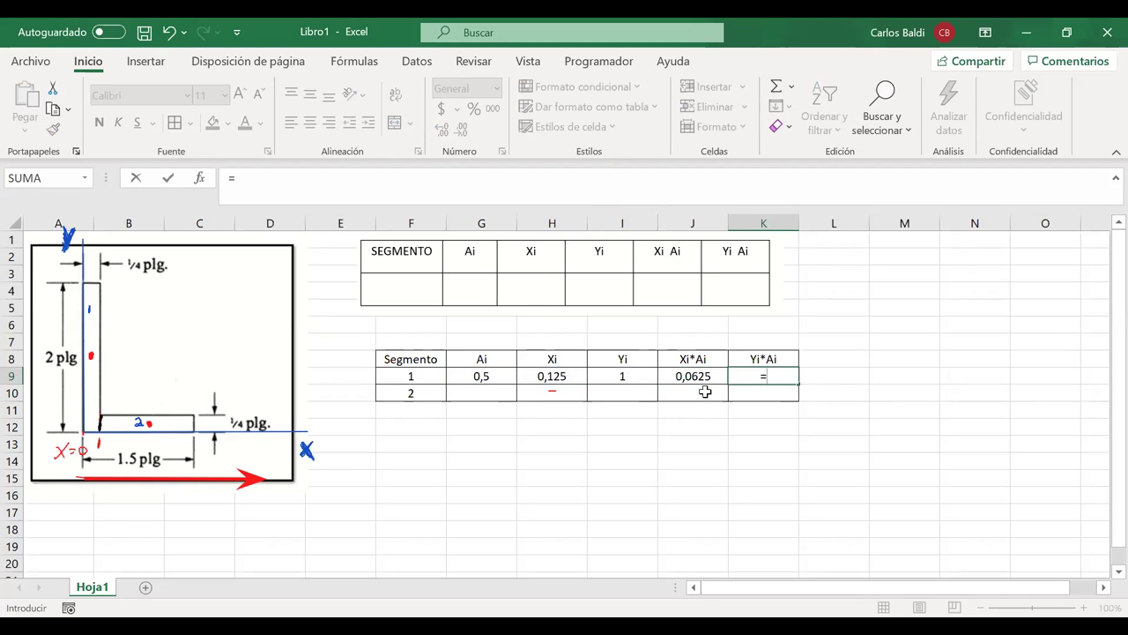
{"action": "left_click", "coordinate": [622, 377]}
{"action": "type", "text": "*"}
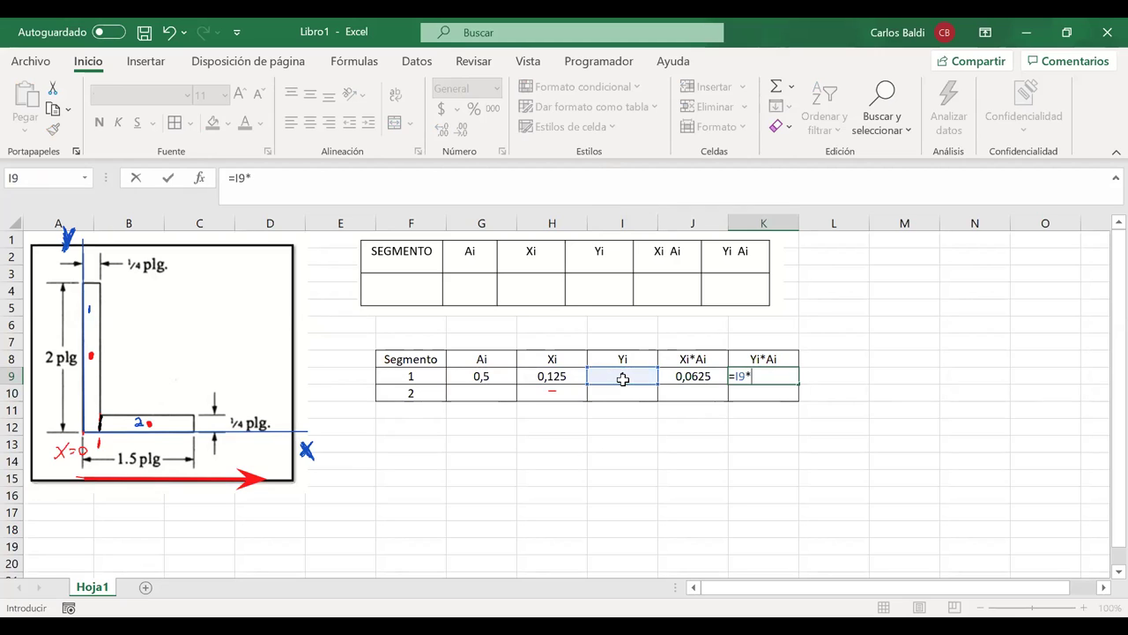
{"action": "left_click", "coordinate": [501, 377]}
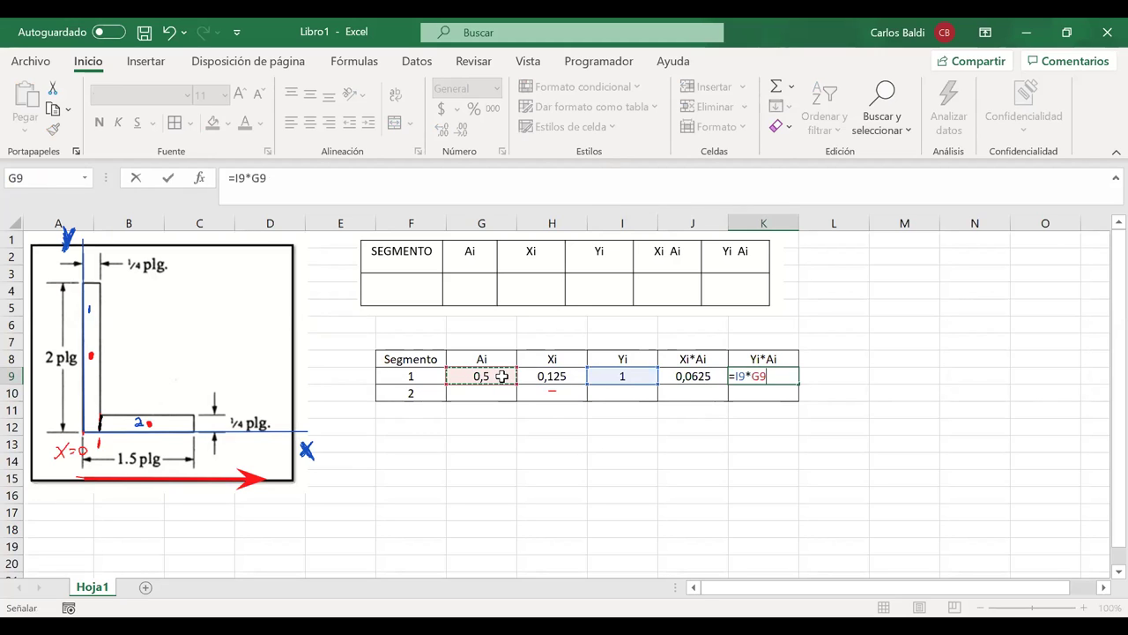
{"action": "key", "text": "Return"}
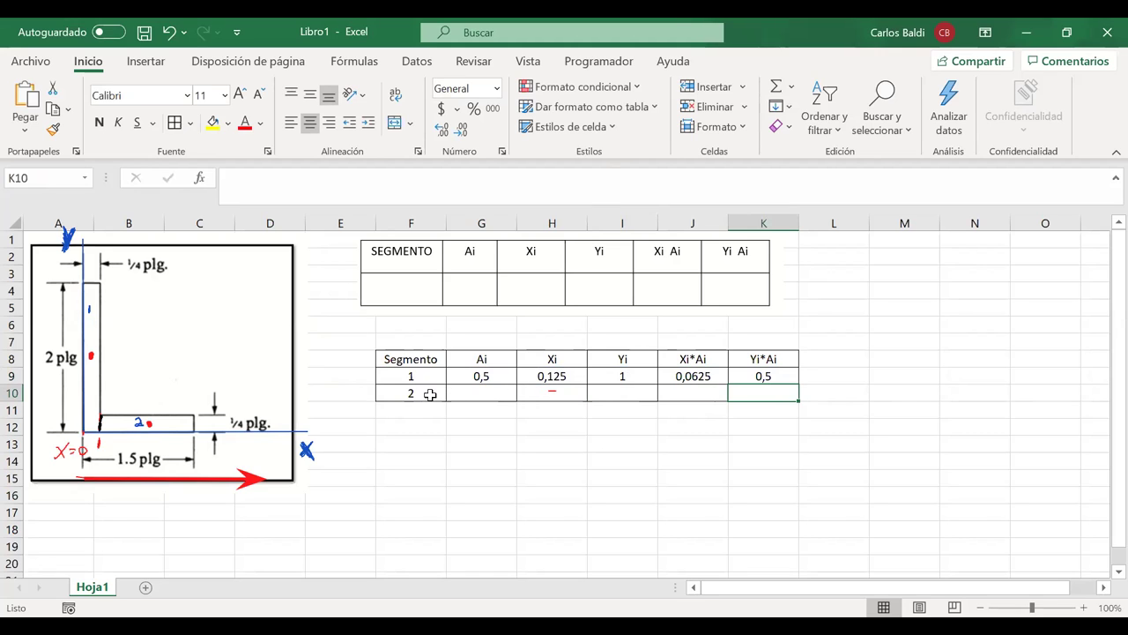
- Enter =(1,5-0,25)*0,25 in G10 as the area Ai of segment 2
{"action": "left_click", "coordinate": [478, 394]}
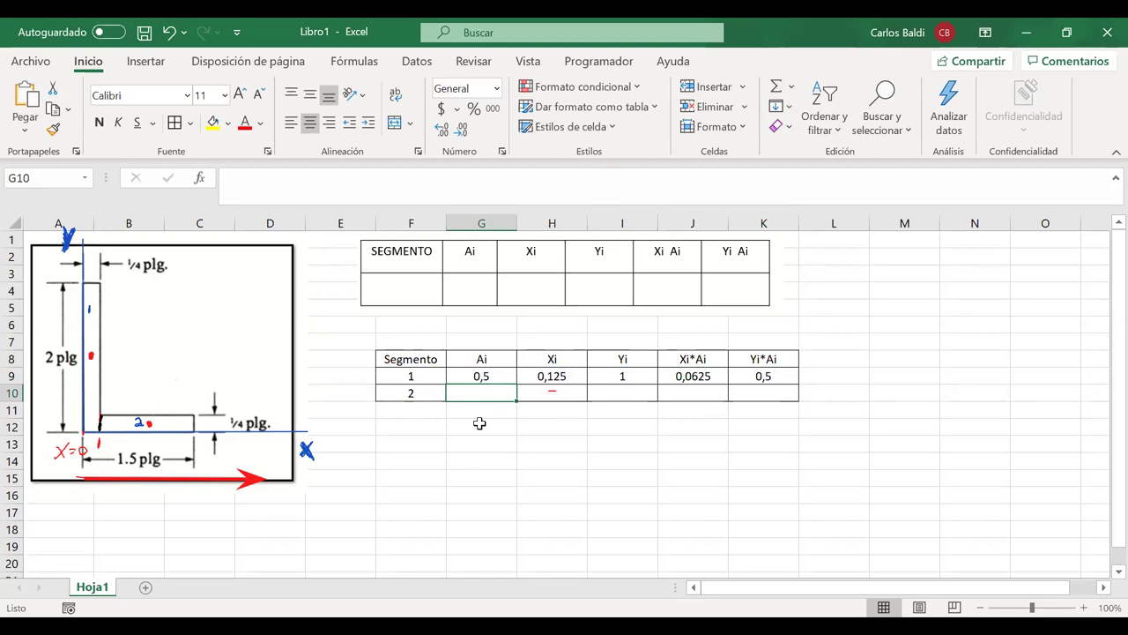
{"action": "type", "text": "="}
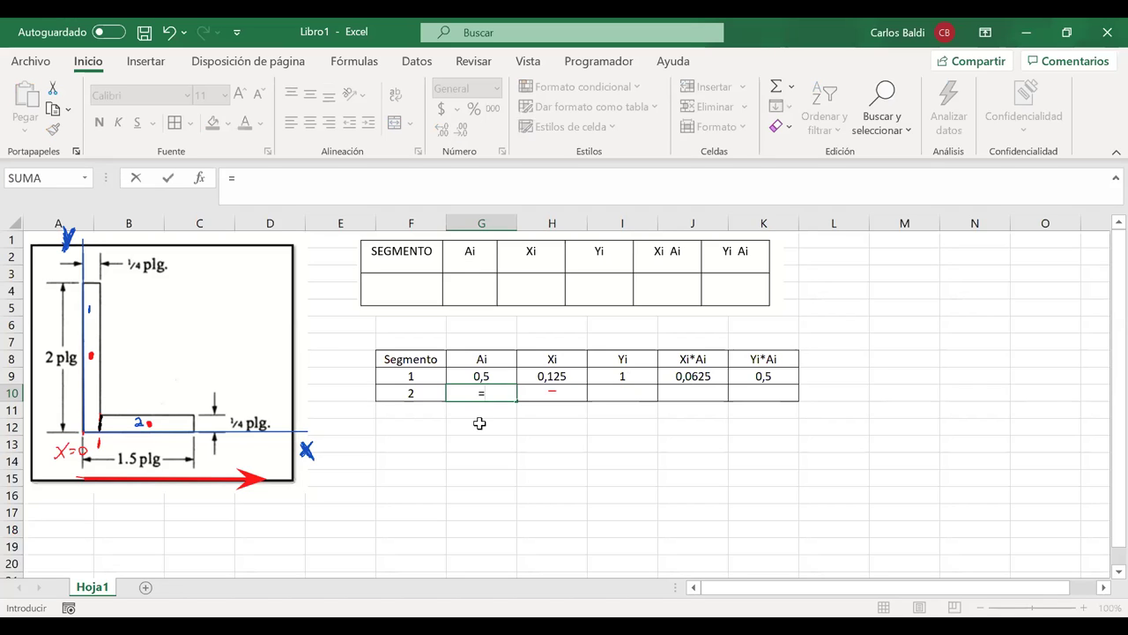
{"action": "type", "text": "1,5"}
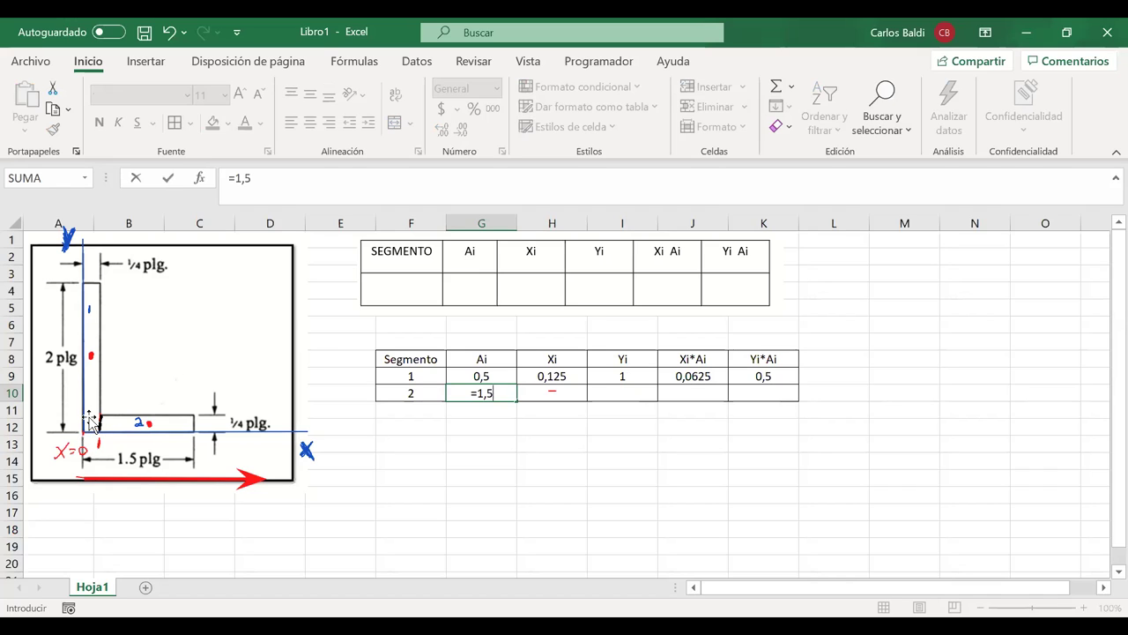
{"action": "left_click", "coordinate": [479, 393]}
{"action": "type", "text": "("}
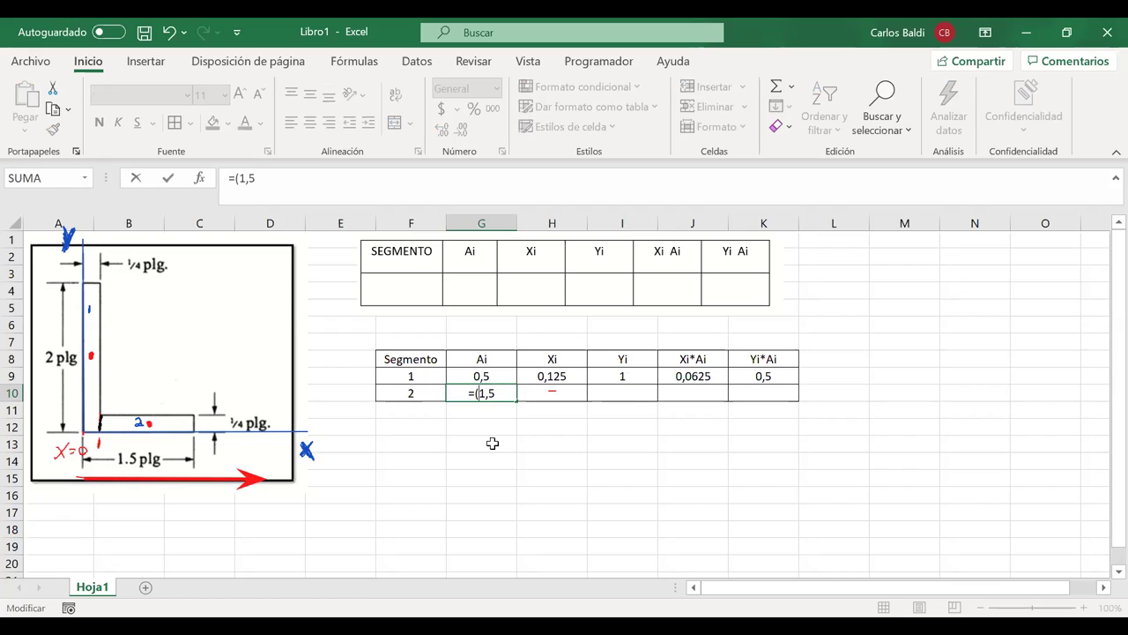
{"action": "key", "text": "End"}
{"action": "type", "text": "-0,25"}
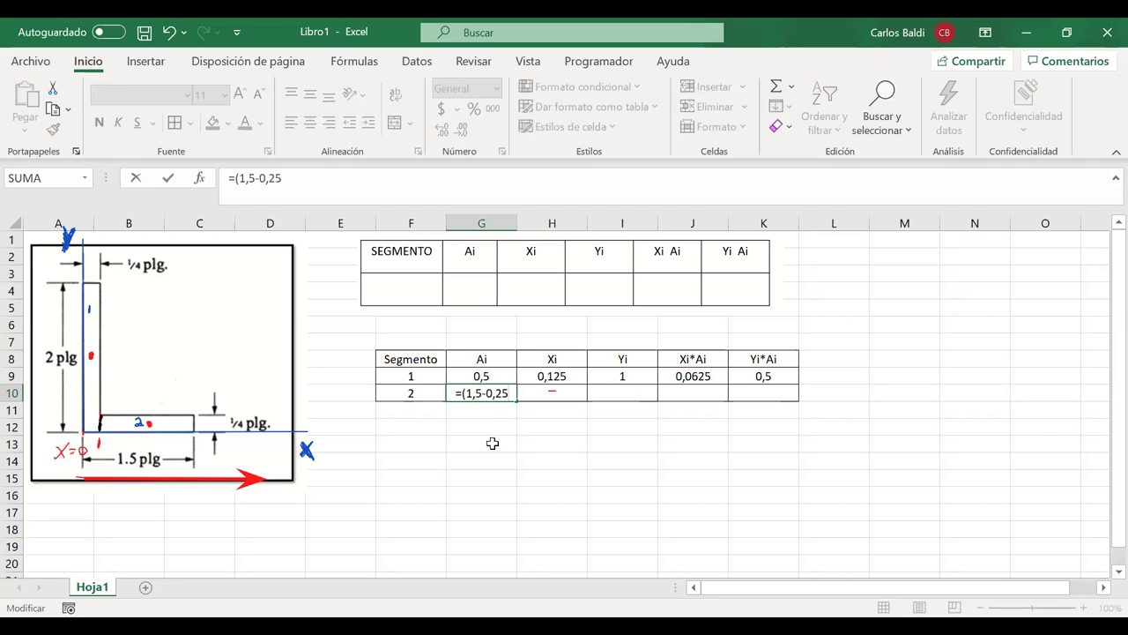
{"action": "type", "text": ")"}
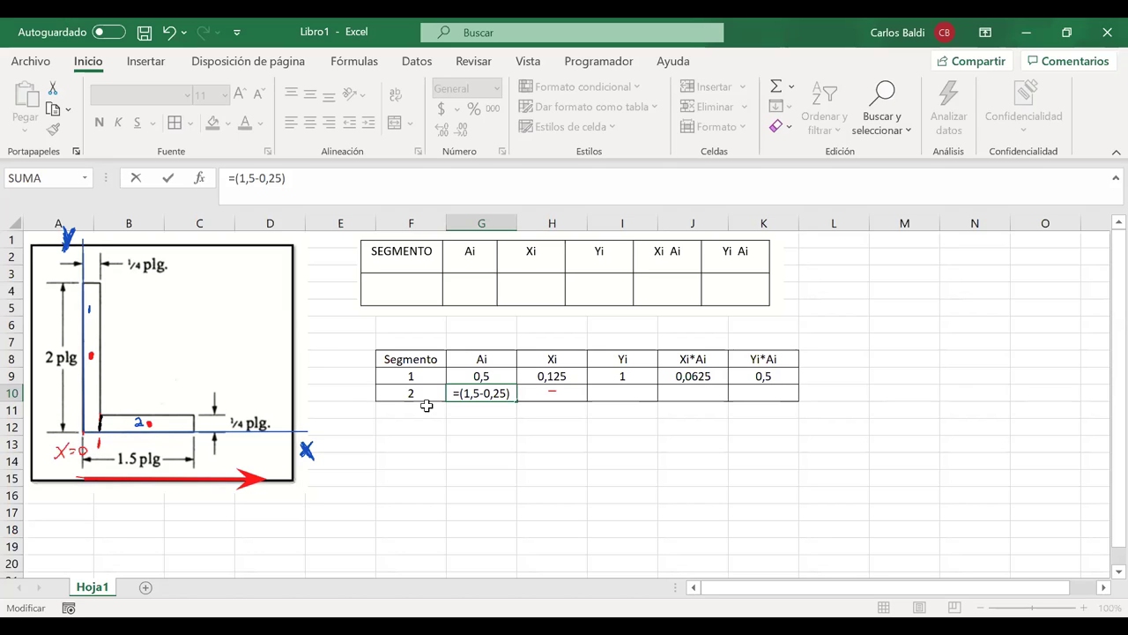
{"action": "type", "text": "*"}
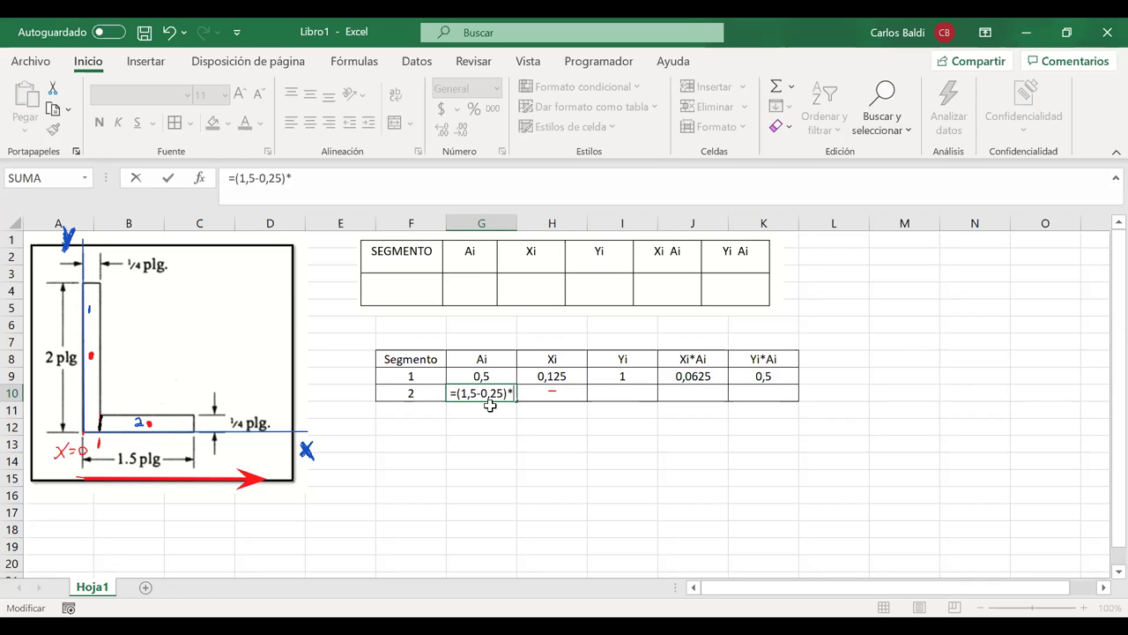
{"action": "type", "text": "0,25"}
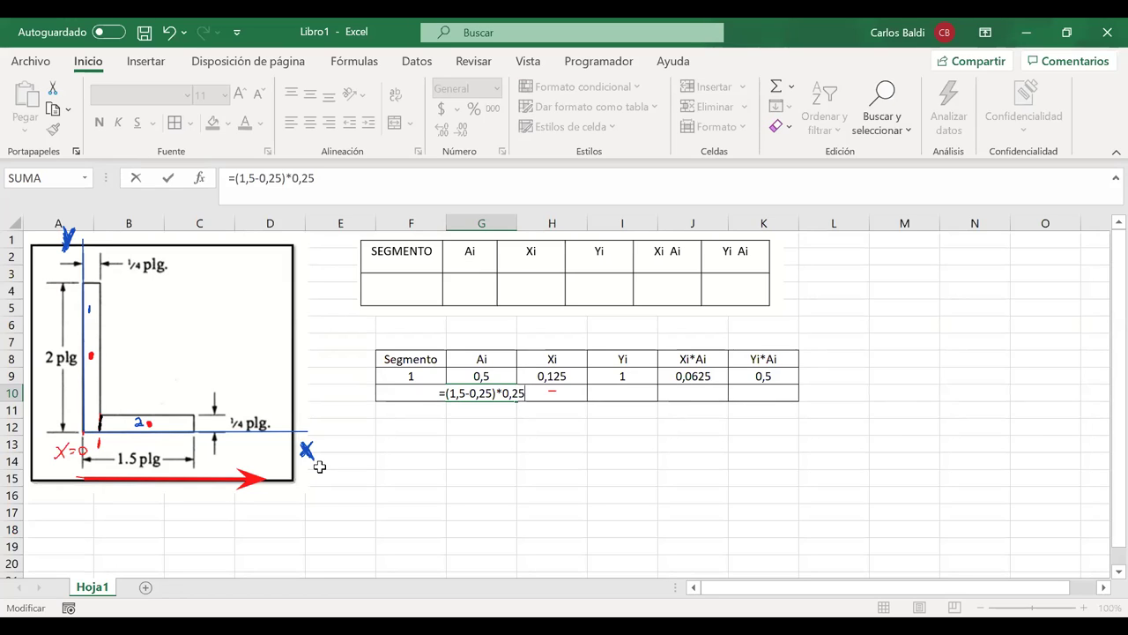
{"action": "key", "text": "Return"}
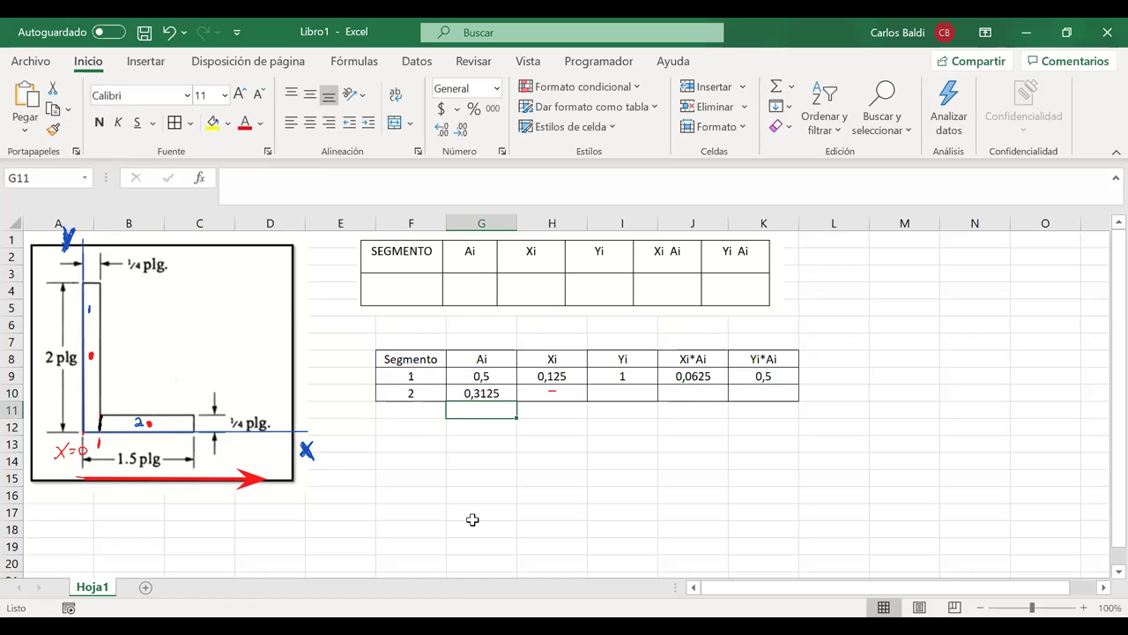
- Begin a formula in H10 and annotate segment 2 in red with a brace labelled (1,5-0,25) and a line from the corner to its centroid
{"action": "left_click", "coordinate": [552, 396]}
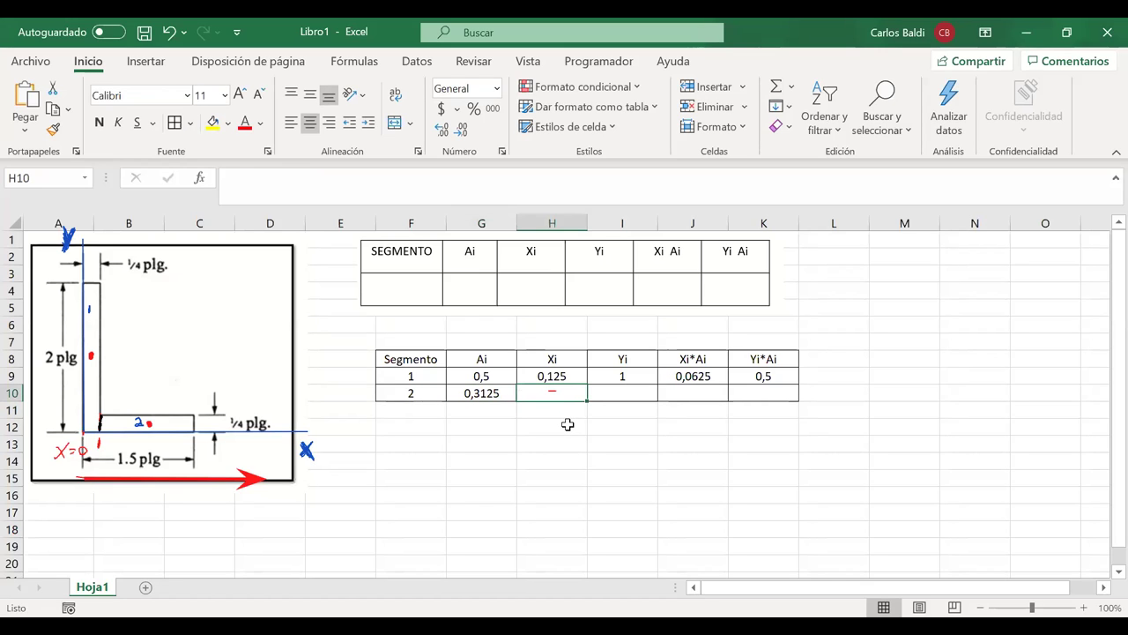
{"action": "type", "text": "="}
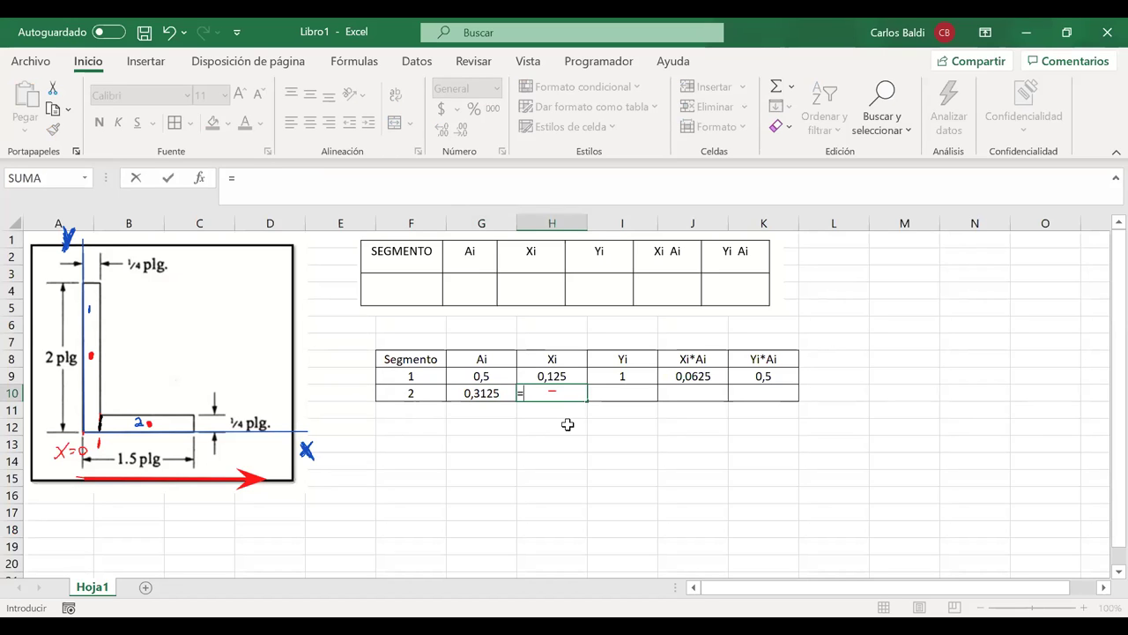
{"action": "left_click_drag", "start_coordinate": [157, 384], "coordinate": [150, 408]}
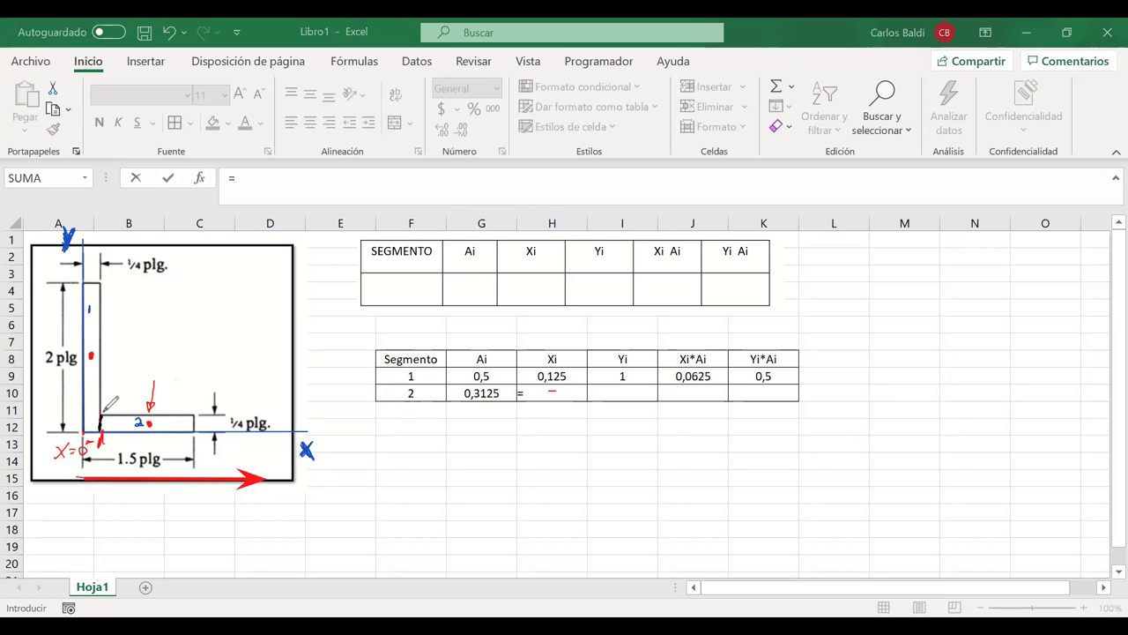
{"action": "left_click_drag", "start_coordinate": [159, 389], "coordinate": [127, 396]}
{"action": "mouse_move", "coordinate": [104, 410]}
{"action": "left_mouse_down"}
{"action": "mouse_move", "coordinate": [122, 399]}
{"action": "mouse_move", "coordinate": [190, 408]}
{"action": "left_mouse_up"}
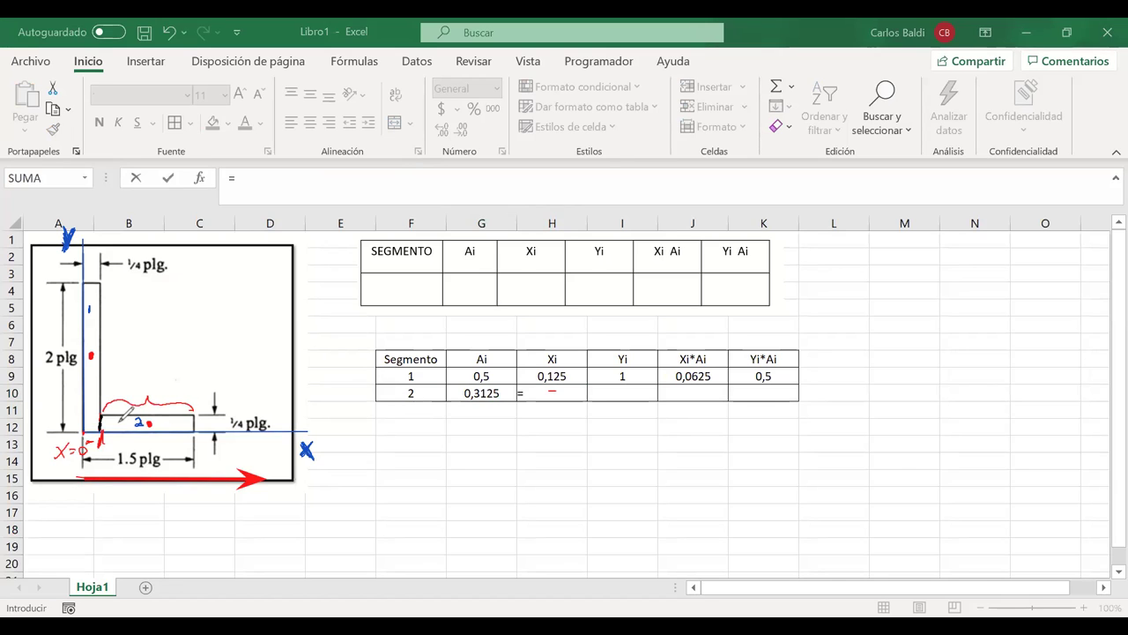
{"action": "mouse_move", "coordinate": [132, 376]}
{"action": "left_mouse_down"}
{"action": "mouse_move", "coordinate": [138, 386]}
{"action": "mouse_move", "coordinate": [184, 371]}
{"action": "mouse_move", "coordinate": [189, 384]}
{"action": "mouse_move", "coordinate": [211, 373]}
{"action": "mouse_move", "coordinate": [129, 380]}
{"action": "left_mouse_up"}
{"action": "left_click", "coordinate": [137, 383]}
{"action": "left_click_drag", "start_coordinate": [210, 370], "coordinate": [215, 376]}
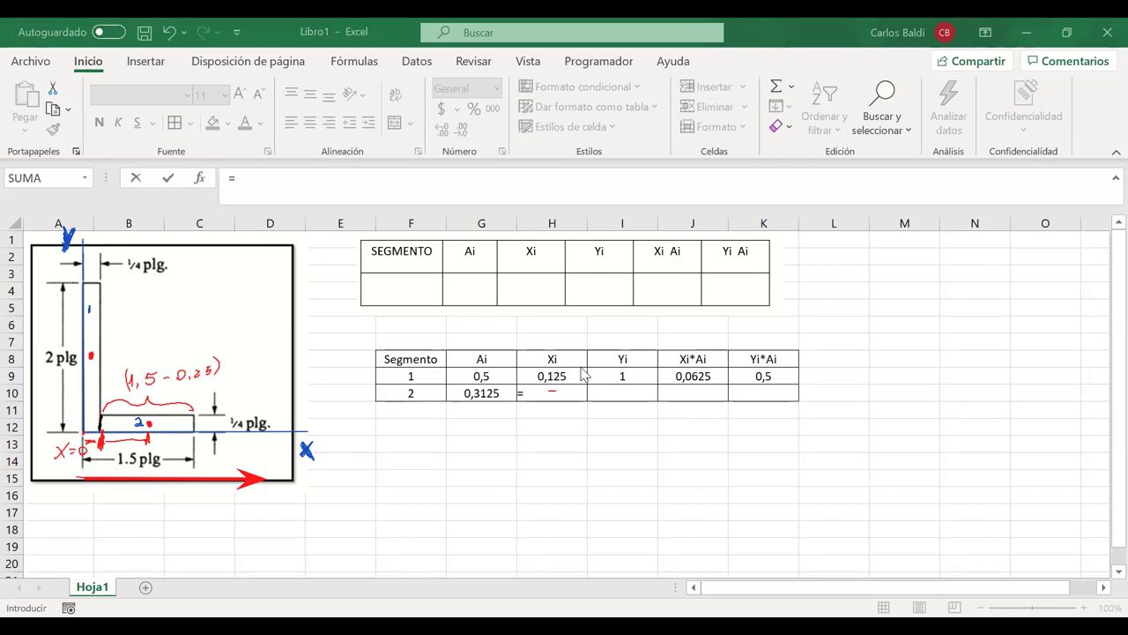
- Complete the Xi formula of segment 2 in H10 as =(1,5-0,25)/2
{"action": "left_click", "coordinate": [545, 392]}
{"action": "type", "text": "(1,5-0,25"}
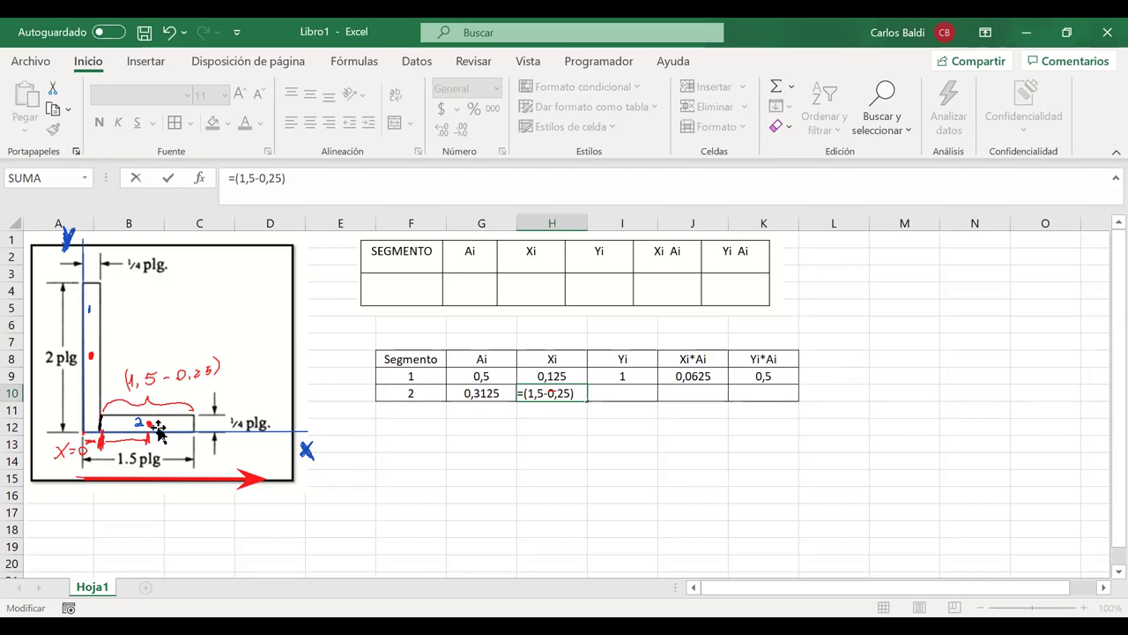
{"action": "type", "text": "("}
{"action": "type", "text": "2"}
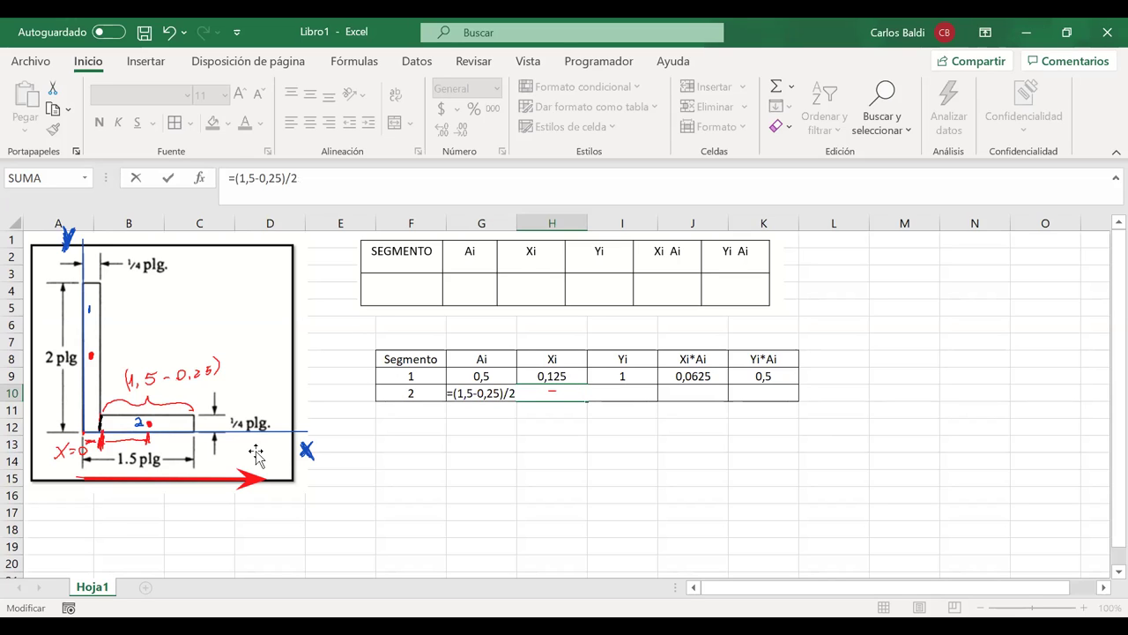
{"action": "key", "text": "Return"}
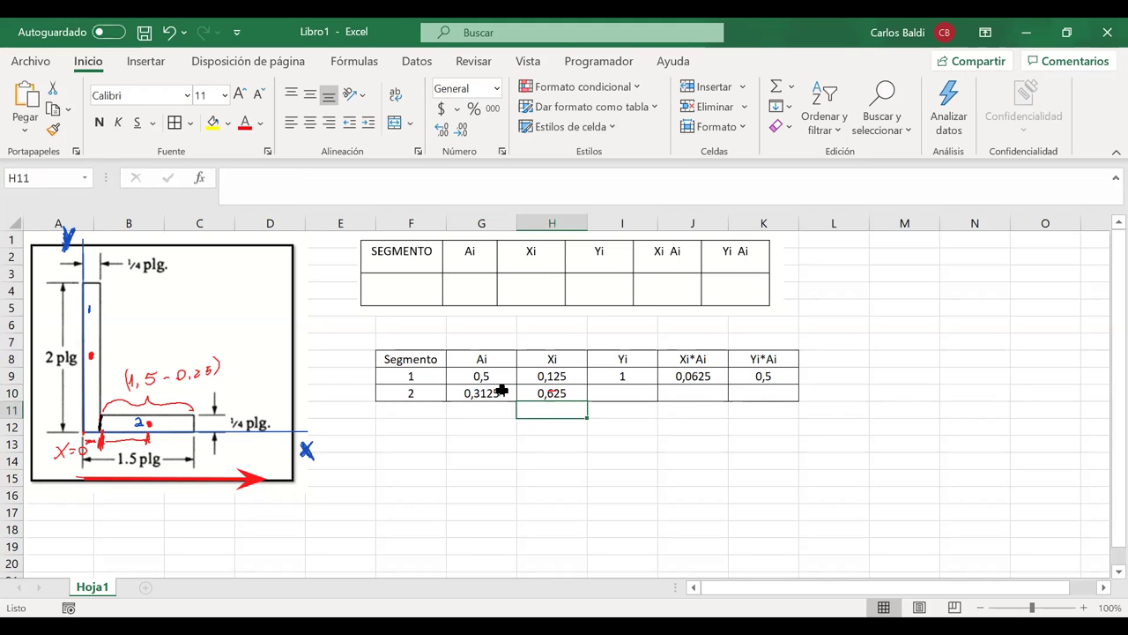
- Add +0,25 to the end of the H10 formula to offset segment 2's Xi by segment 1's width, and recheck the cell
{"action": "left_click", "coordinate": [569, 389]}
{"action": "left_click", "coordinate": [343, 178]}
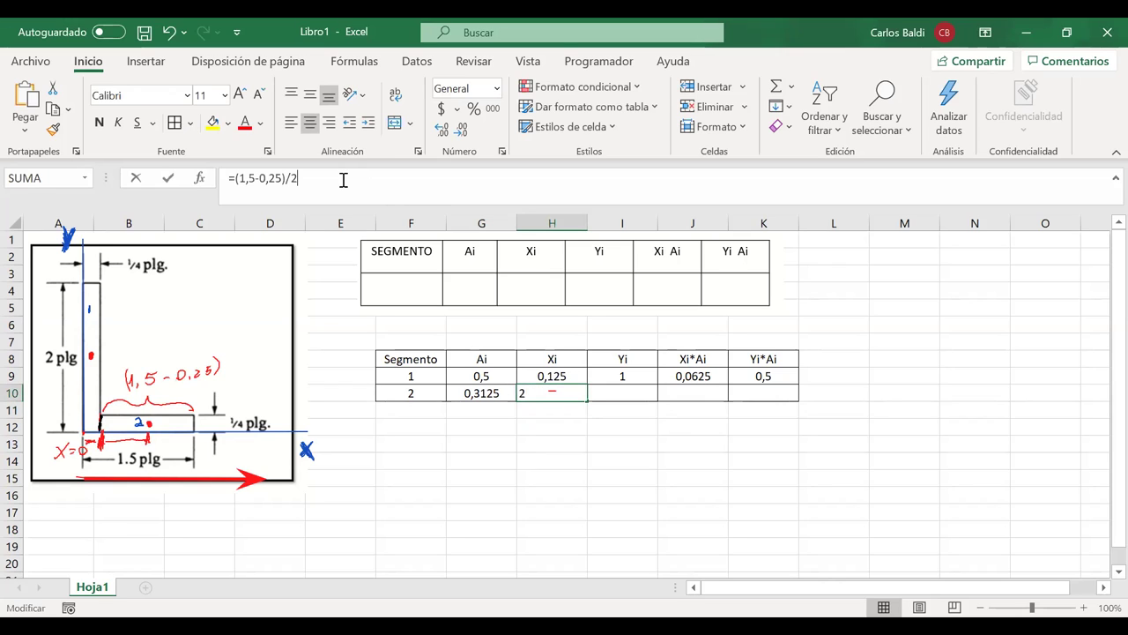
{"action": "type", "text": "+0,25"}
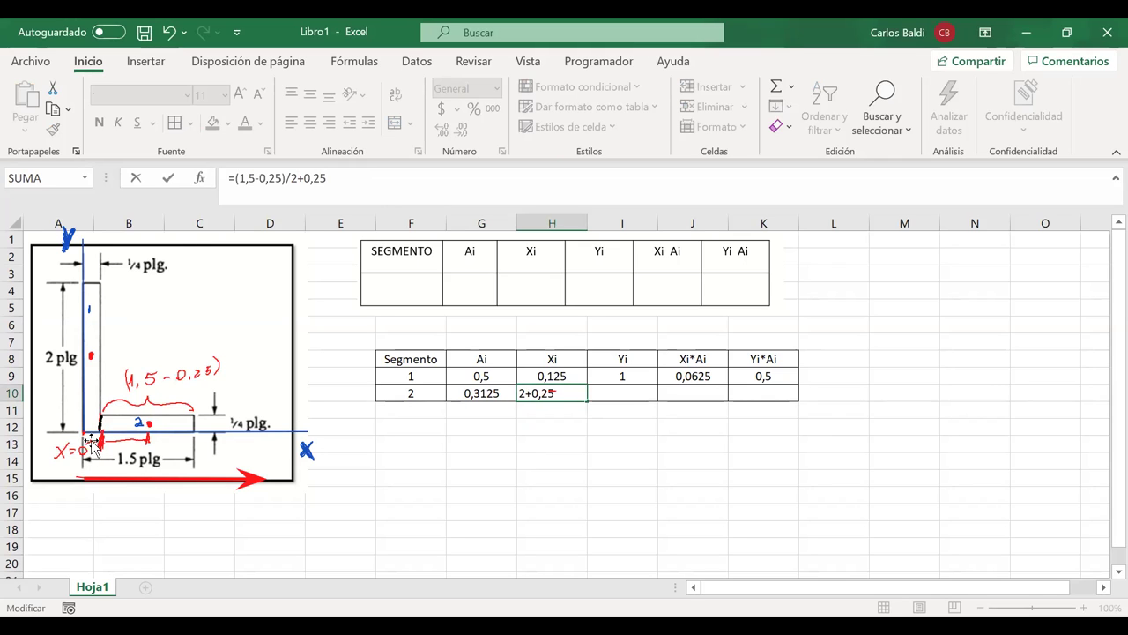
{"action": "key", "text": "Return"}
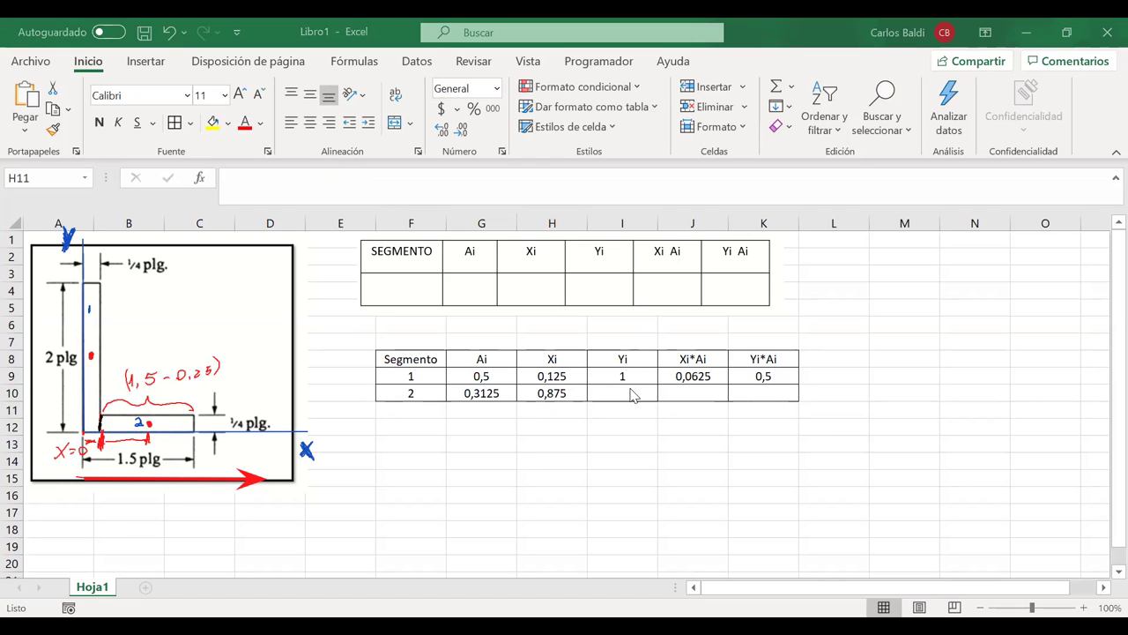
{"action": "left_click", "coordinate": [562, 397]}
{"action": "left_click", "coordinate": [558, 393]}
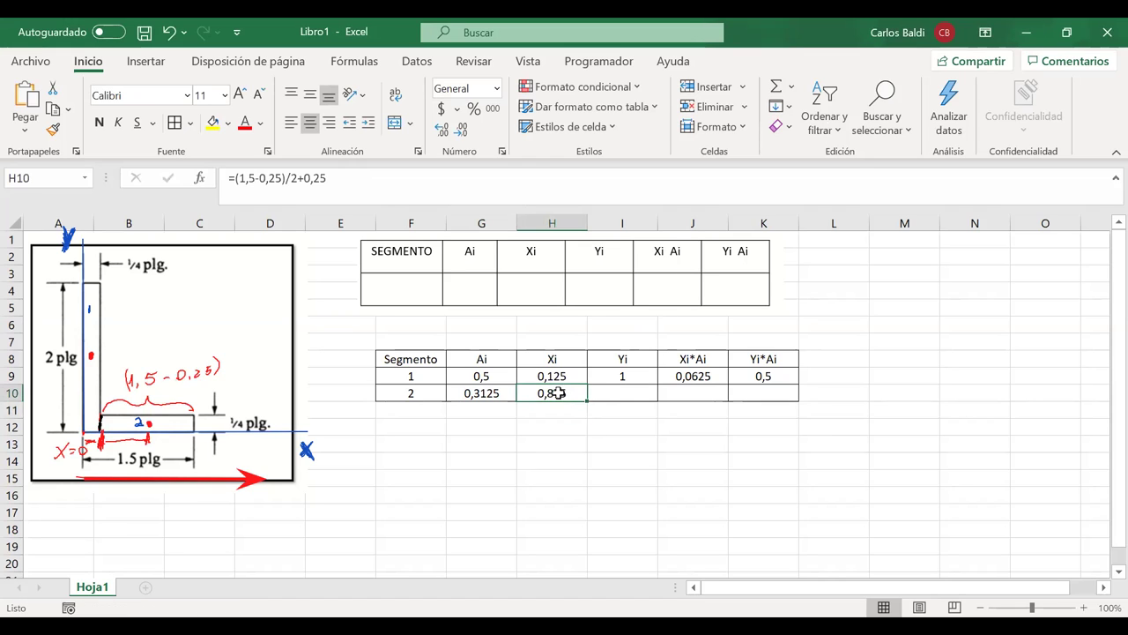
- Enter =0,25/2 in I10 as the Yi of segment 2, and recheck the Yi formulas of both segments
{"action": "left_click", "coordinate": [614, 389]}
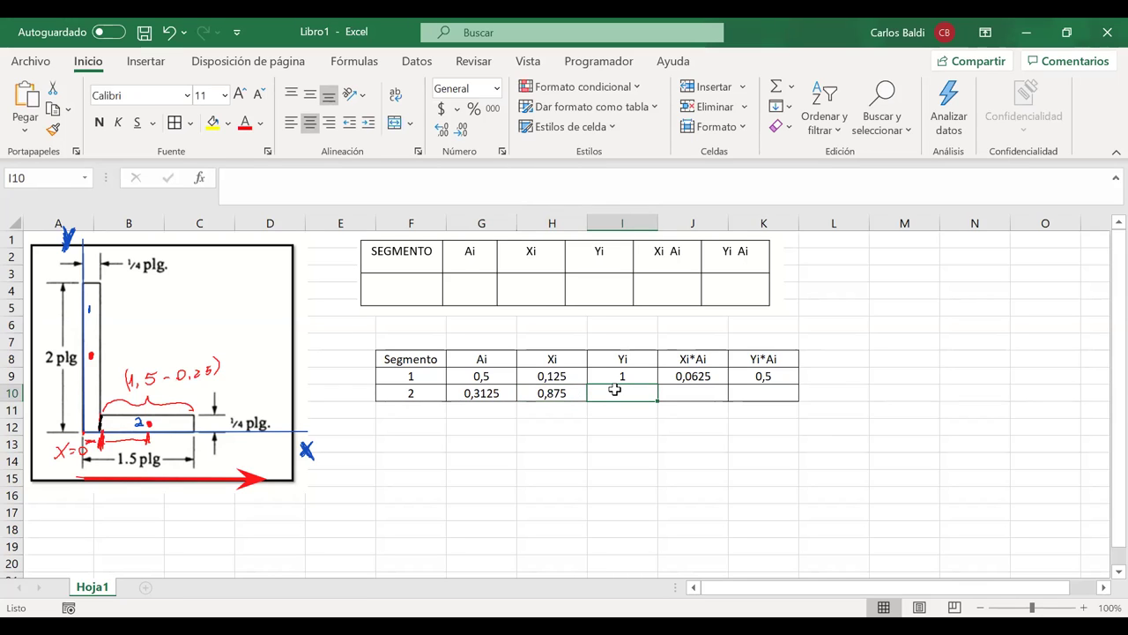
{"action": "type", "text": "="}
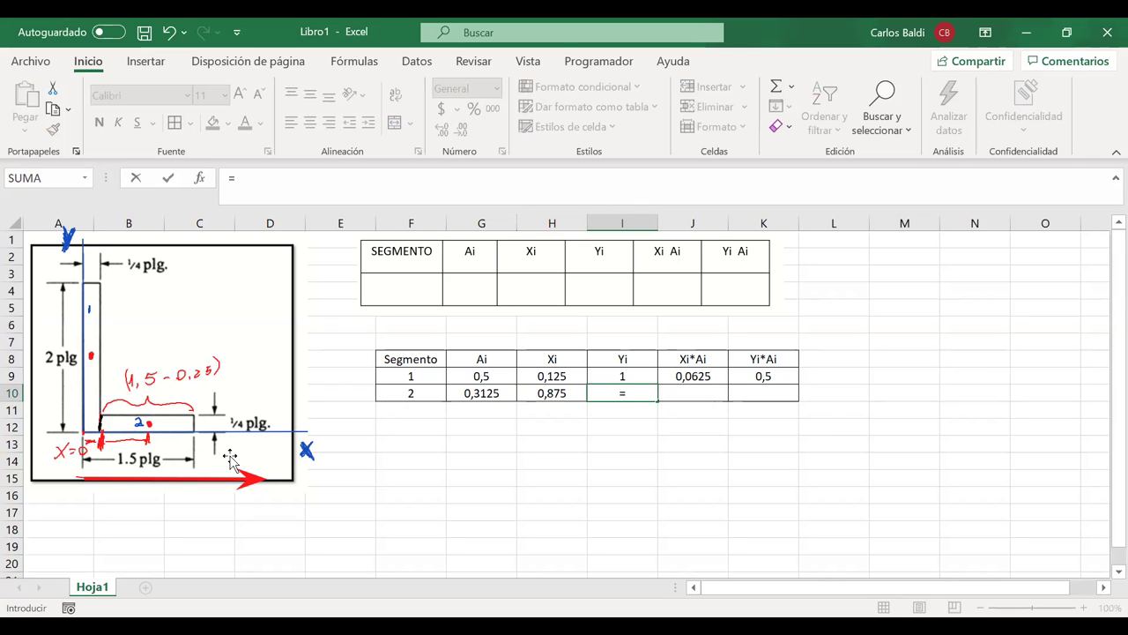
{"action": "type", "text": "0,25"}
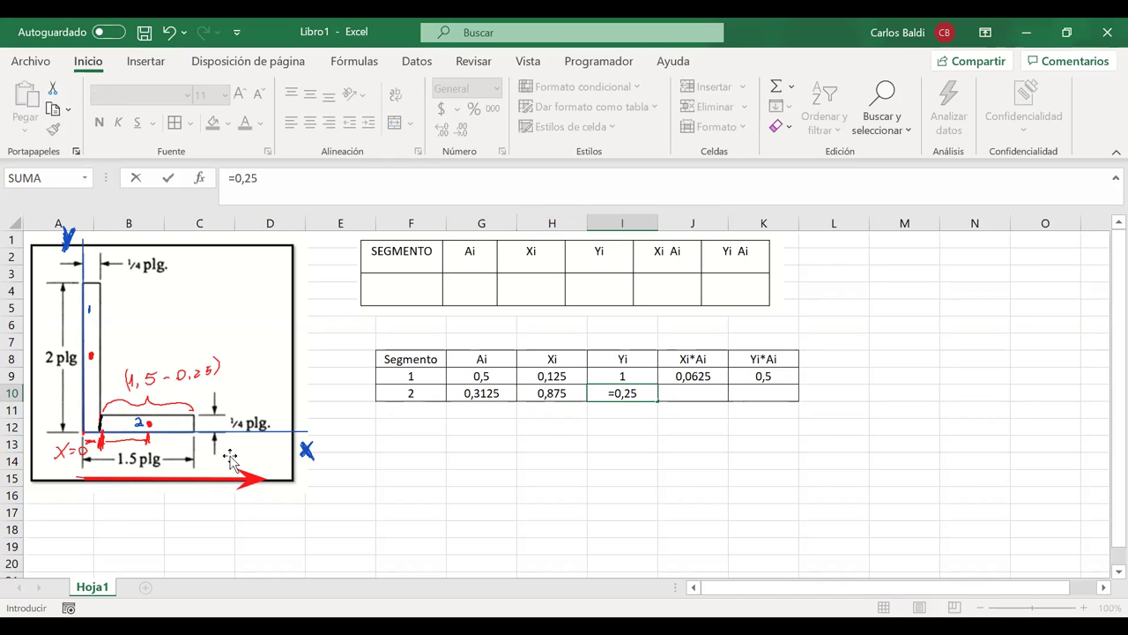
{"action": "type", "text": "/2"}
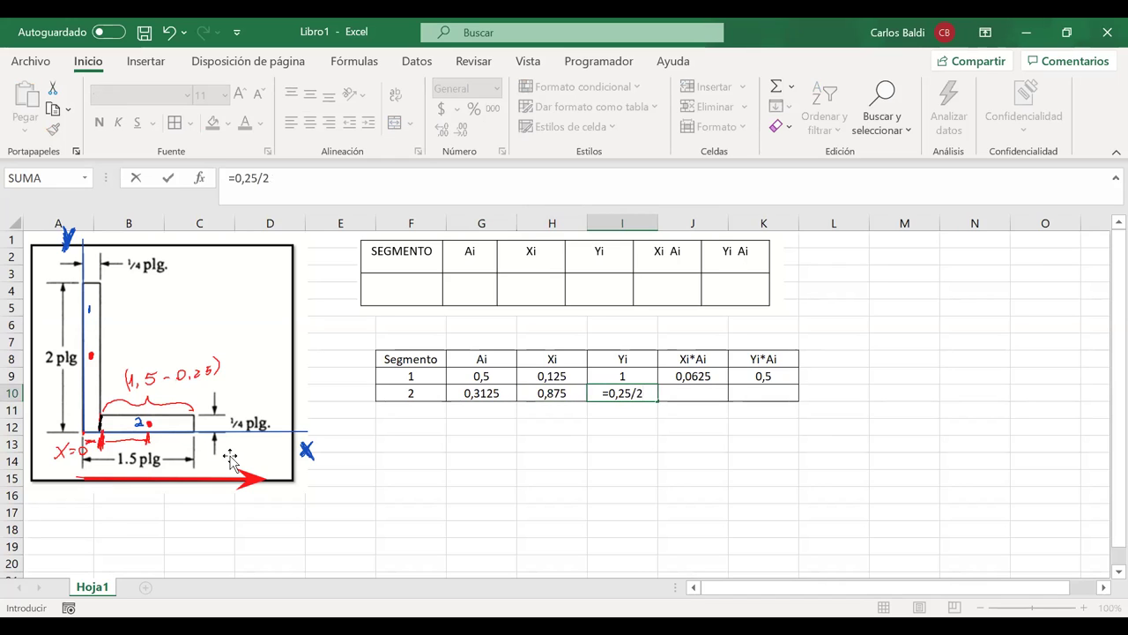
{"action": "key", "text": "Return"}
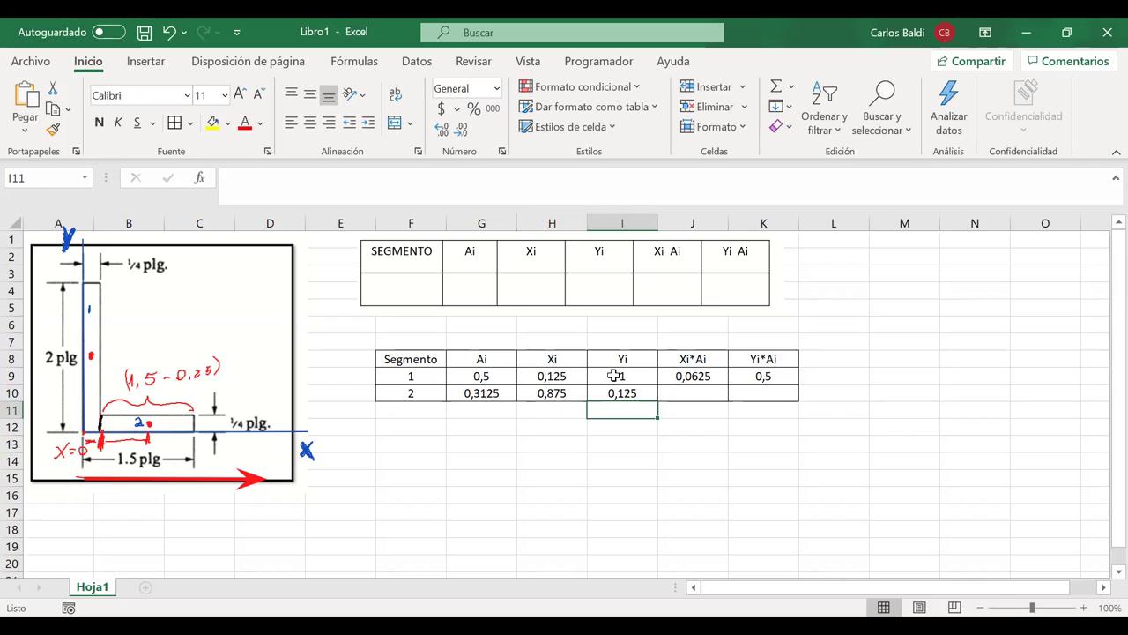
{"action": "left_click", "coordinate": [614, 376]}
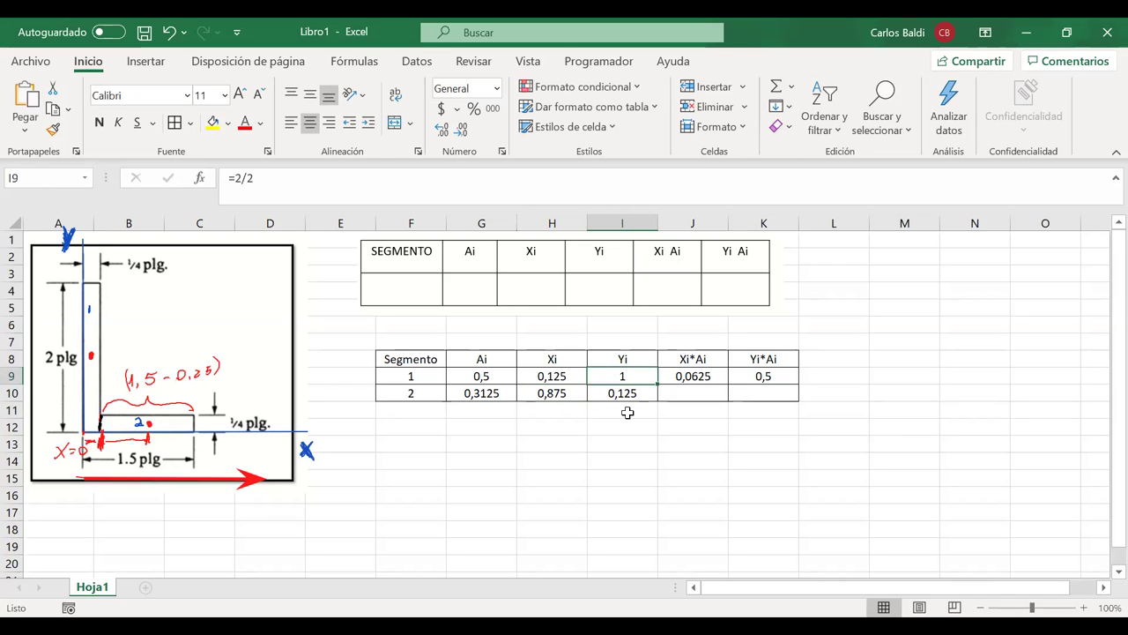
{"action": "key", "text": "Down"}
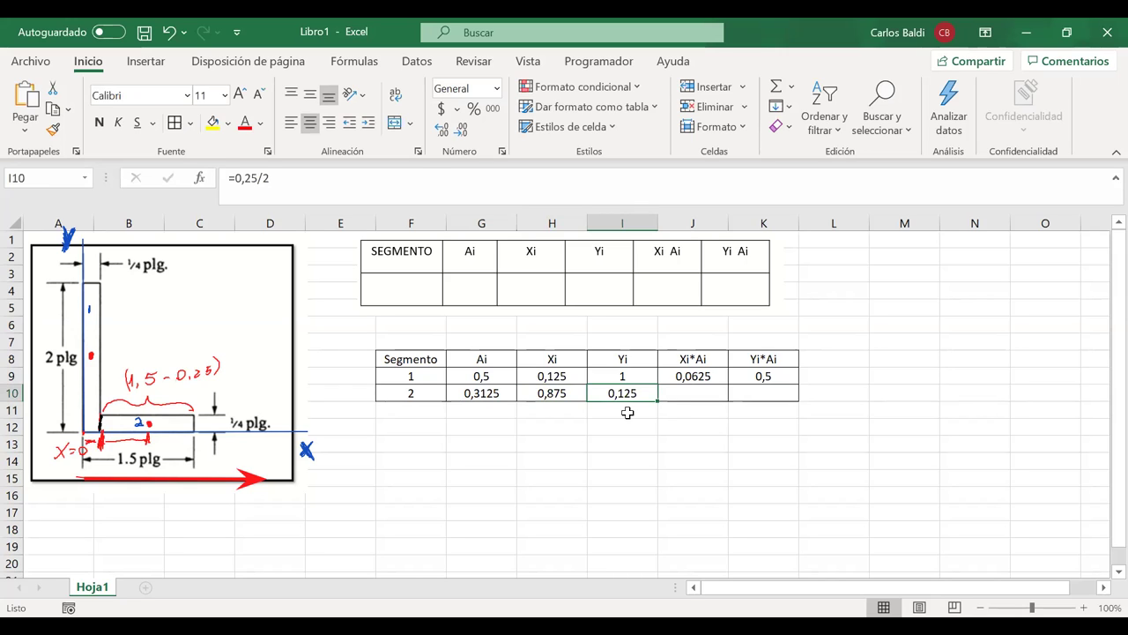
- Enter =H10*G10 in J10 as the Xi*Ai product of segment 2
{"action": "left_click", "coordinate": [699, 388]}
{"action": "type", "text": "="}
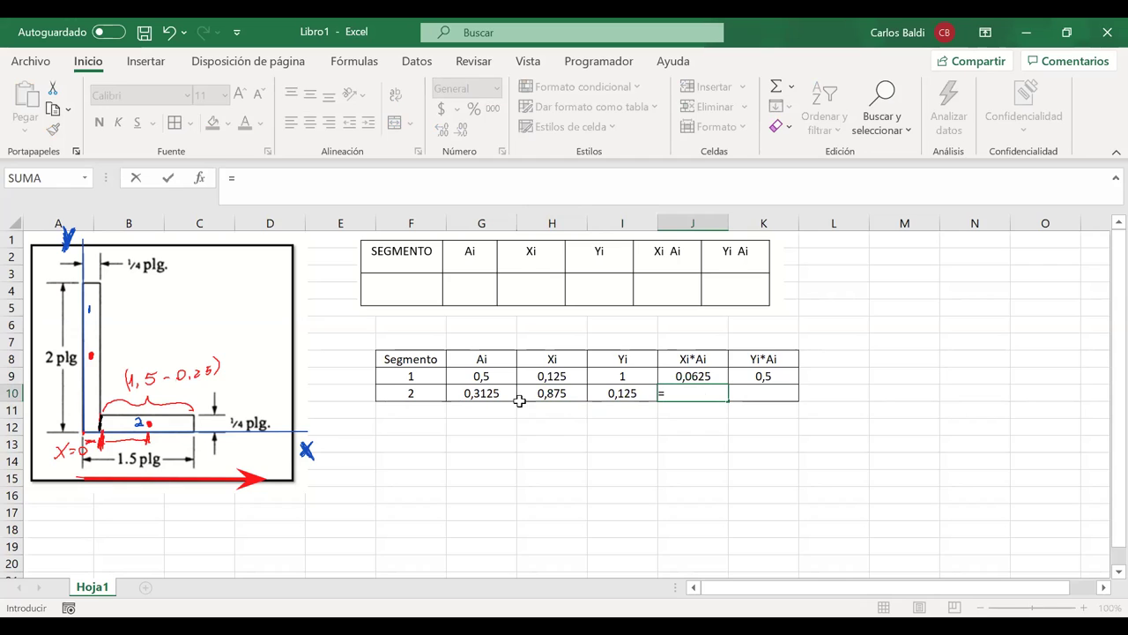
{"action": "left_click", "coordinate": [550, 393]}
{"action": "type", "text": "*"}
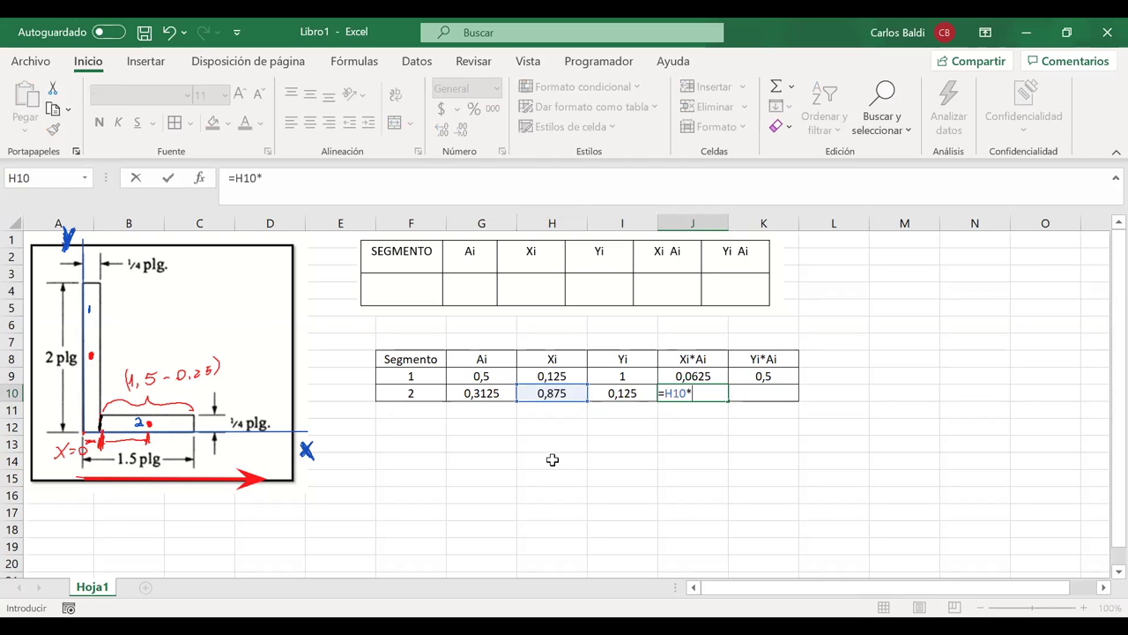
{"action": "left_click", "coordinate": [468, 394]}
{"action": "key", "text": "Return"}
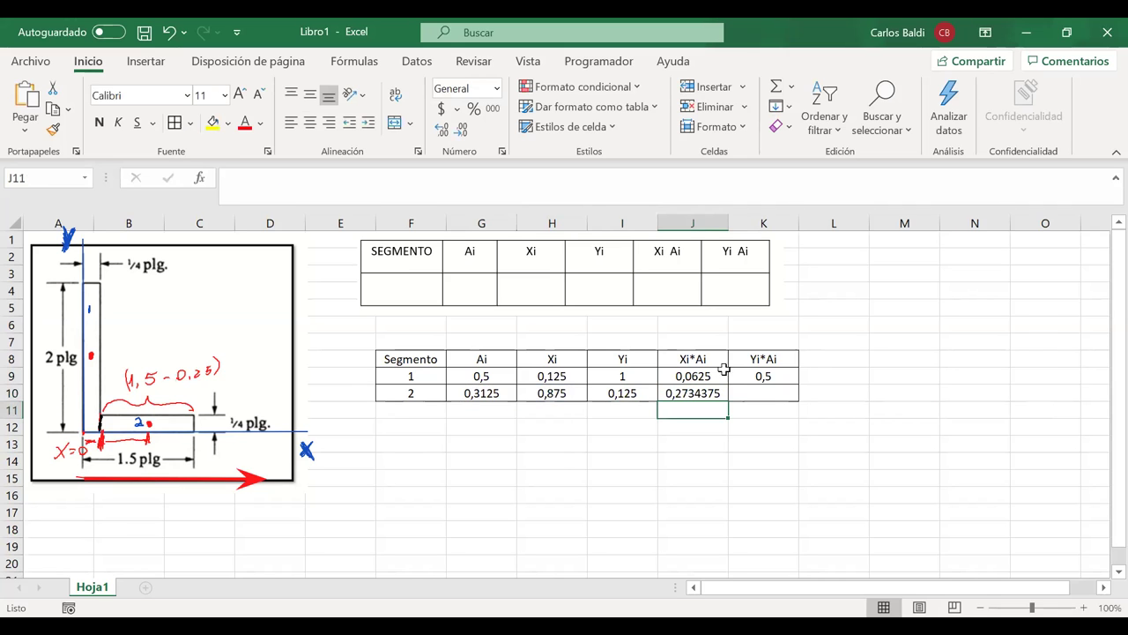
- Enter =I10*G10 in K10 as the Yi*Ai product of segment 2
{"action": "left_click", "coordinate": [789, 391]}
{"action": "type", "text": "="}
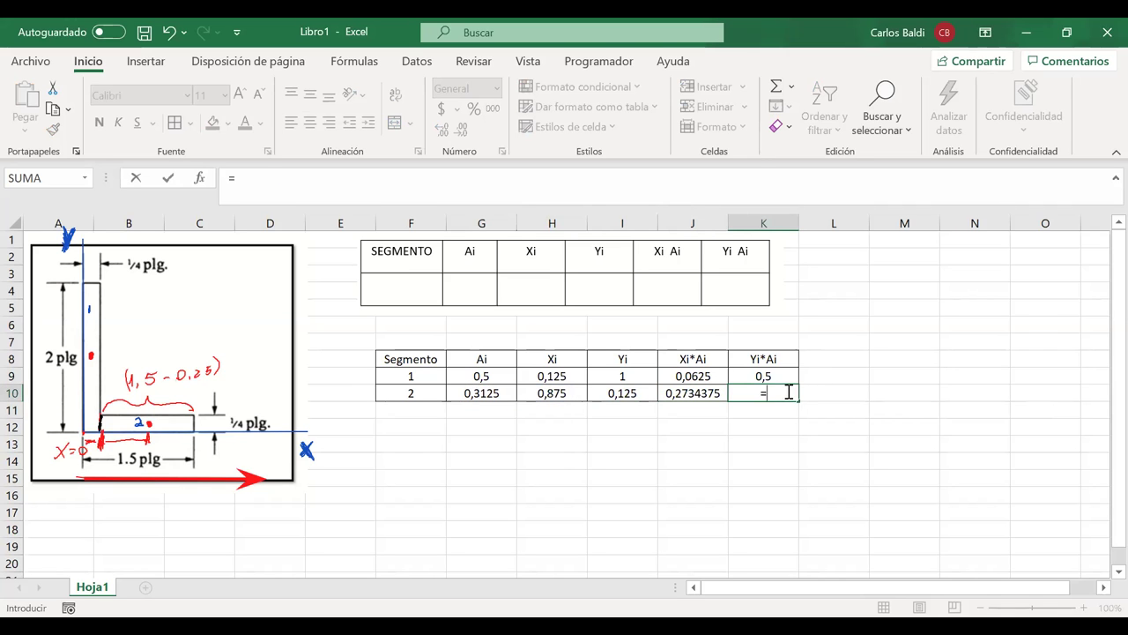
{"action": "left_click", "coordinate": [621, 395]}
{"action": "type", "text": "*"}
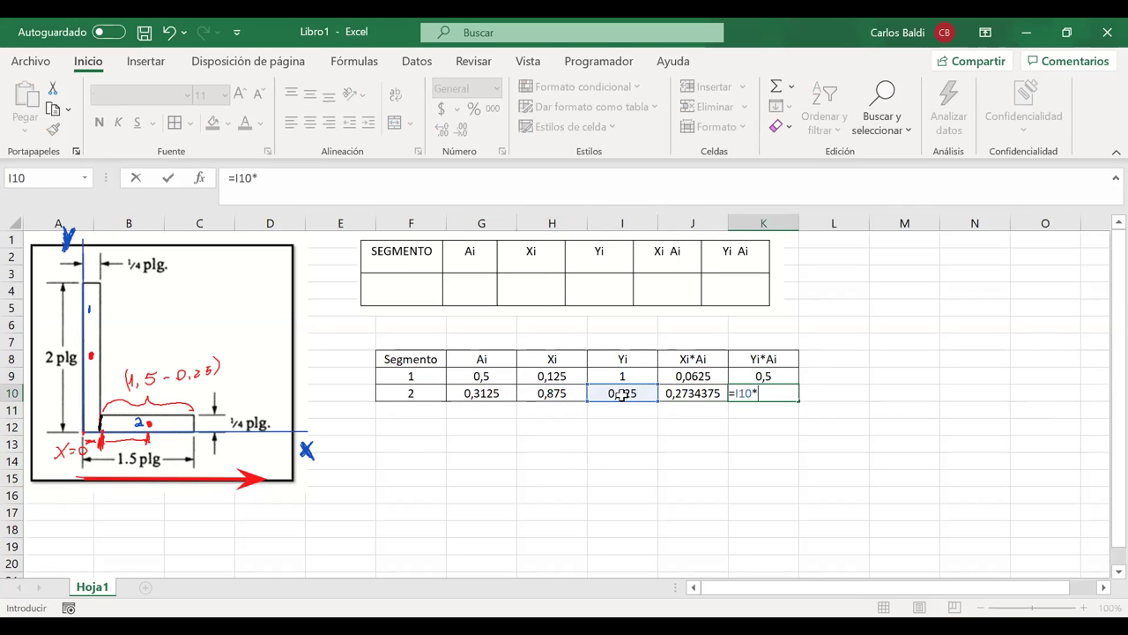
{"action": "left_click", "coordinate": [479, 393]}
{"action": "key", "text": "Return"}
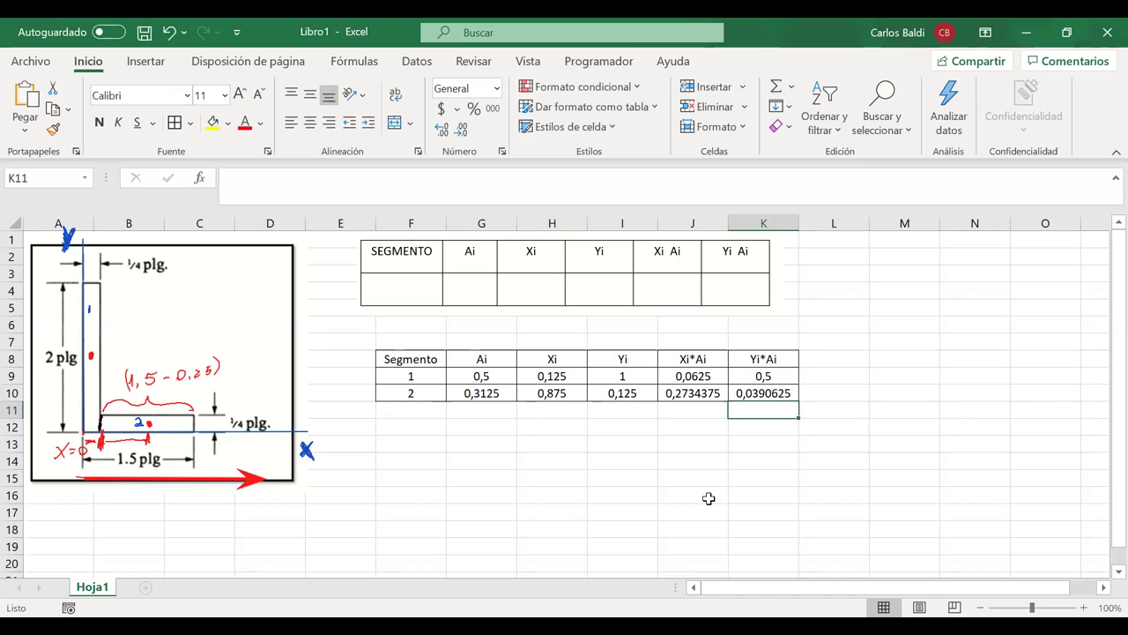
- Paste the centroid formula image over columns L to O near rows 2 to 5, and enter the labels X= in G13 and Y= in G14
{"action": "key", "text": "ctrl+v"}
{"action": "left_click_drag", "start_coordinate": [589, 511], "coordinate": [957, 306]}
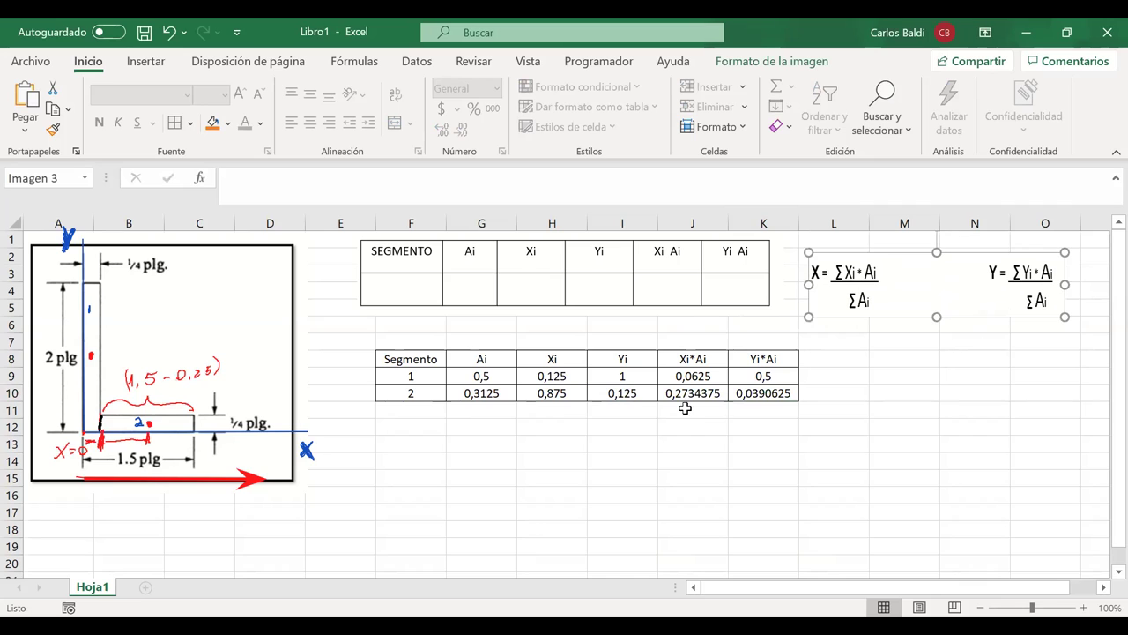
{"action": "left_click", "coordinate": [486, 437]}
{"action": "type", "text": "X"}
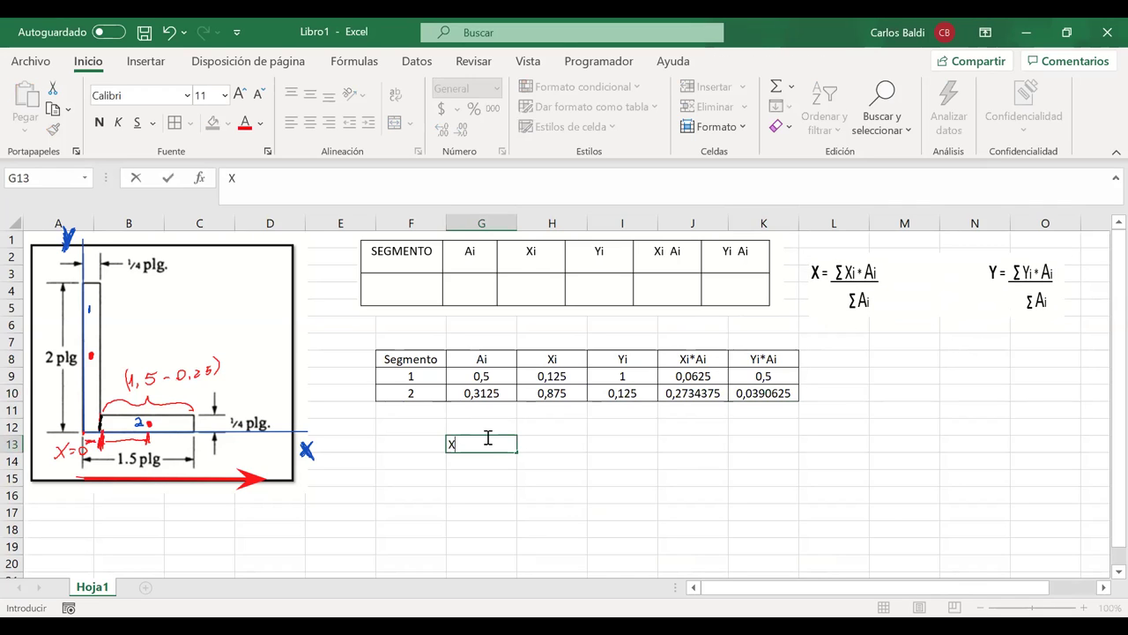
{"action": "type", "text": "="}
{"action": "key", "text": "Return"}
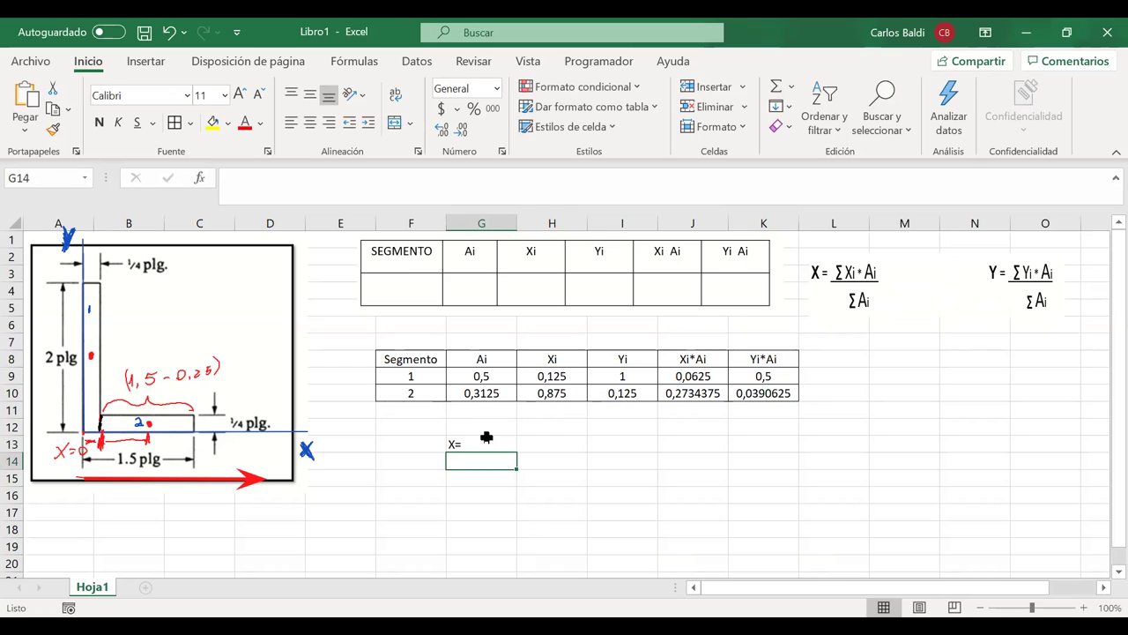
{"action": "type", "text": "Y="}
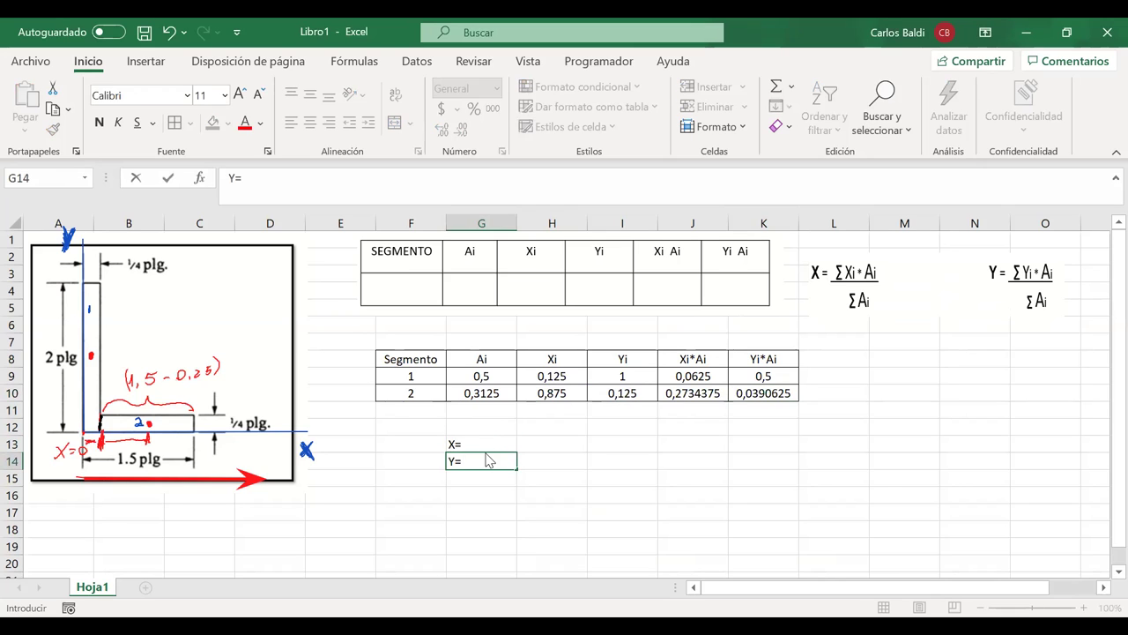
- Centre the X= and Y= labels in G13:G14 and apply borders to G13:H14
{"action": "left_click_drag", "start_coordinate": [481, 443], "coordinate": [484, 454]}
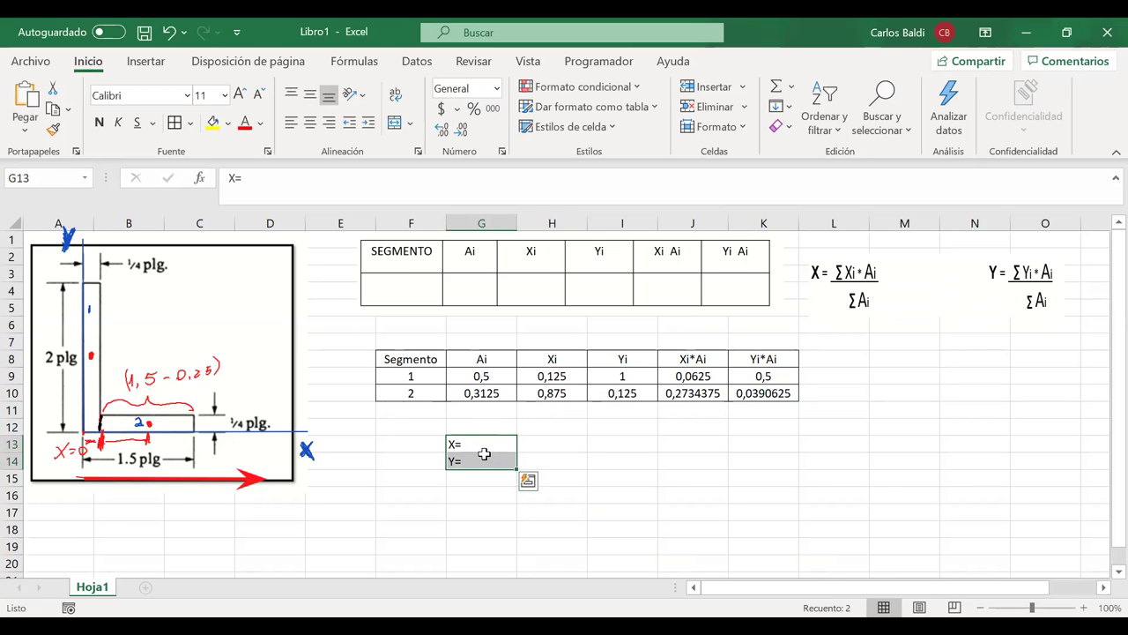
{"action": "left_click", "coordinate": [309, 122]}
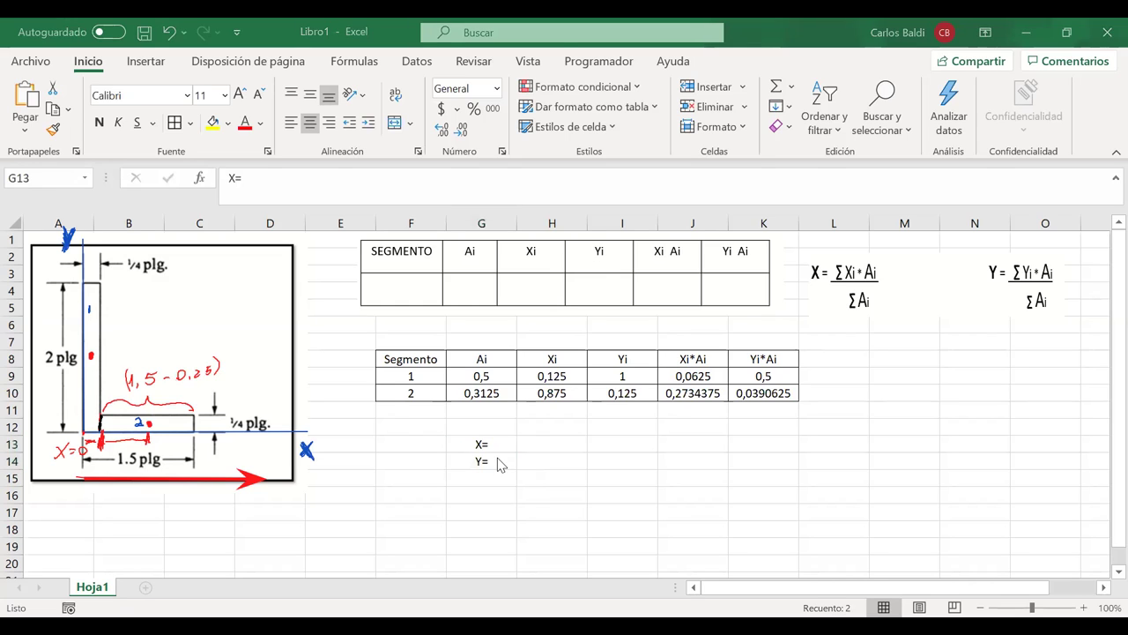
{"action": "left_click_drag", "start_coordinate": [488, 445], "coordinate": [555, 463]}
{"action": "left_click", "coordinate": [174, 124]}
{"action": "left_click", "coordinate": [534, 446]}
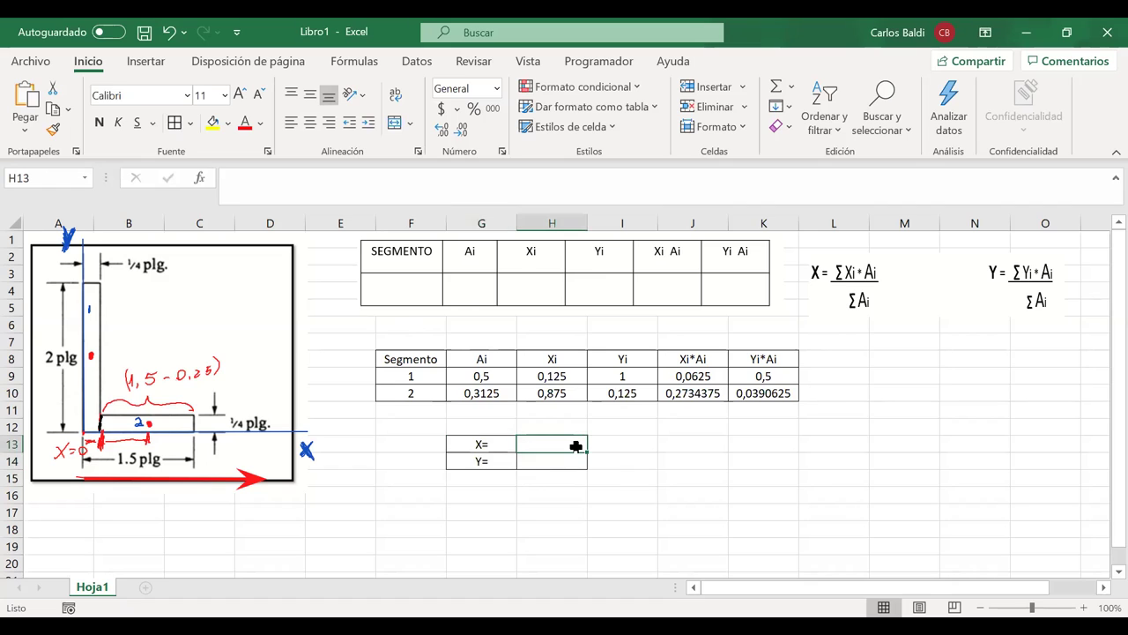
{"action": "type", "text": "="}
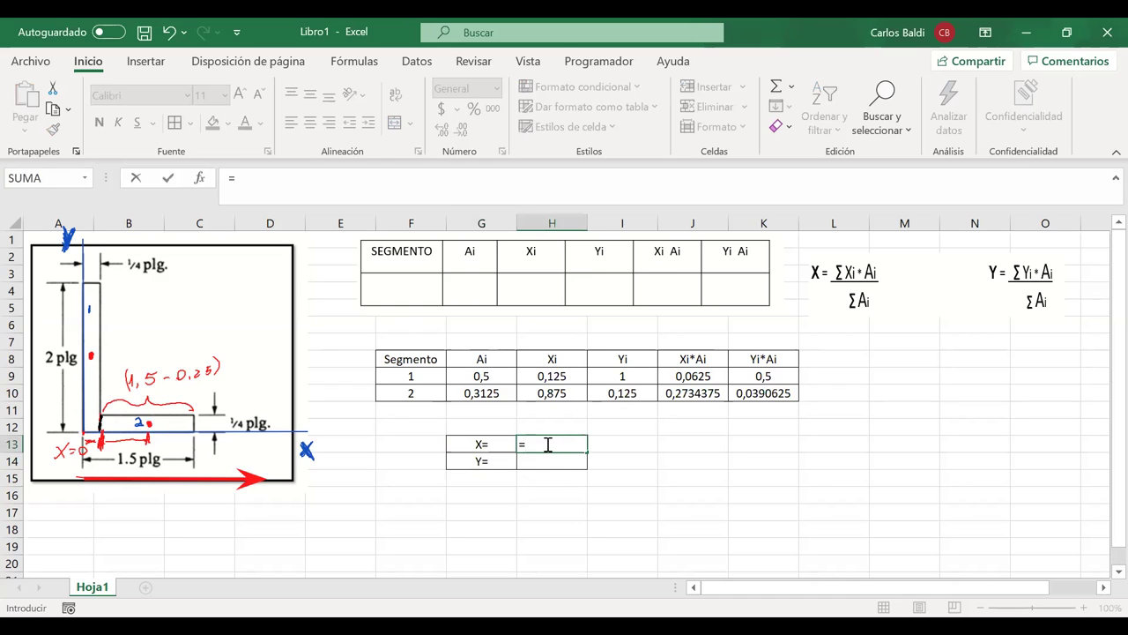
{"action": "key", "text": "Escape"}
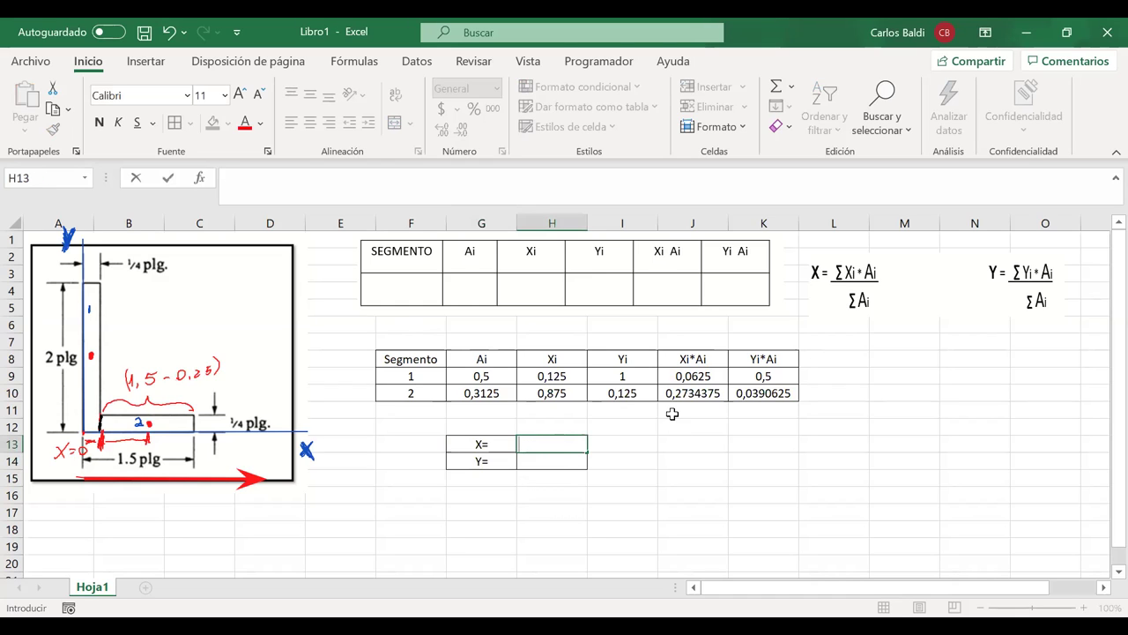
- Enter the row label Total in F11 below the segment numbers
{"action": "left_click", "coordinate": [402, 414]}
{"action": "type", "text": "Ttoa"}
{"action": "key", "text": "BackSpace"}
{"action": "key", "text": "BackSpace"}
{"action": "type", "text": "otal"}
- Total the Ai areas in G11 with the SUMA function over G9:G10
{"action": "left_click", "coordinate": [494, 413]}
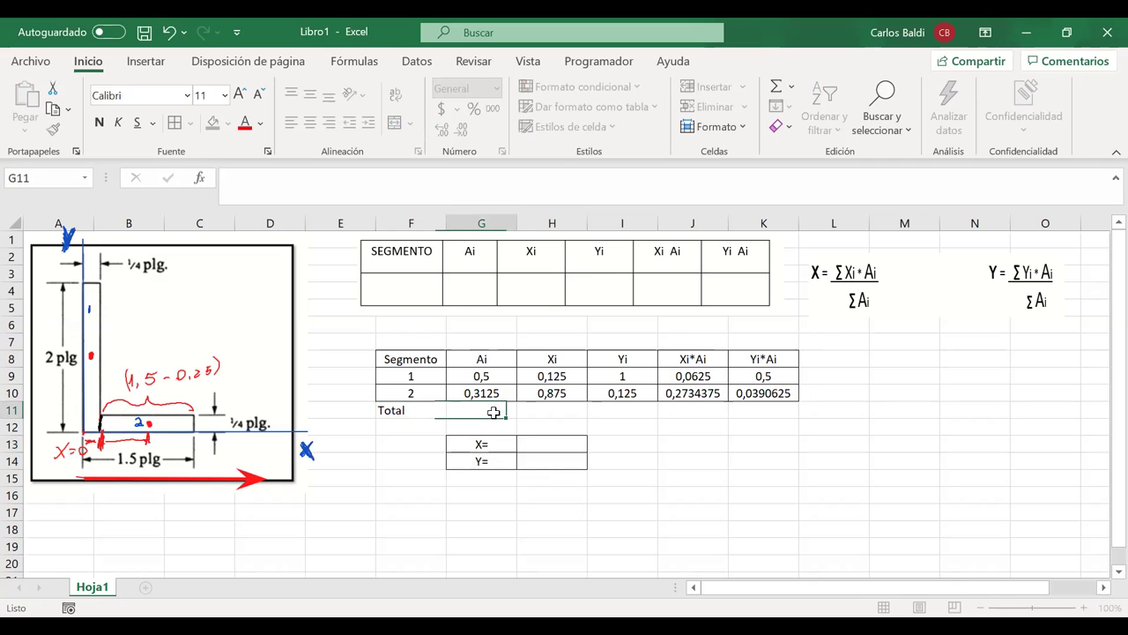
{"action": "type", "text": "="}
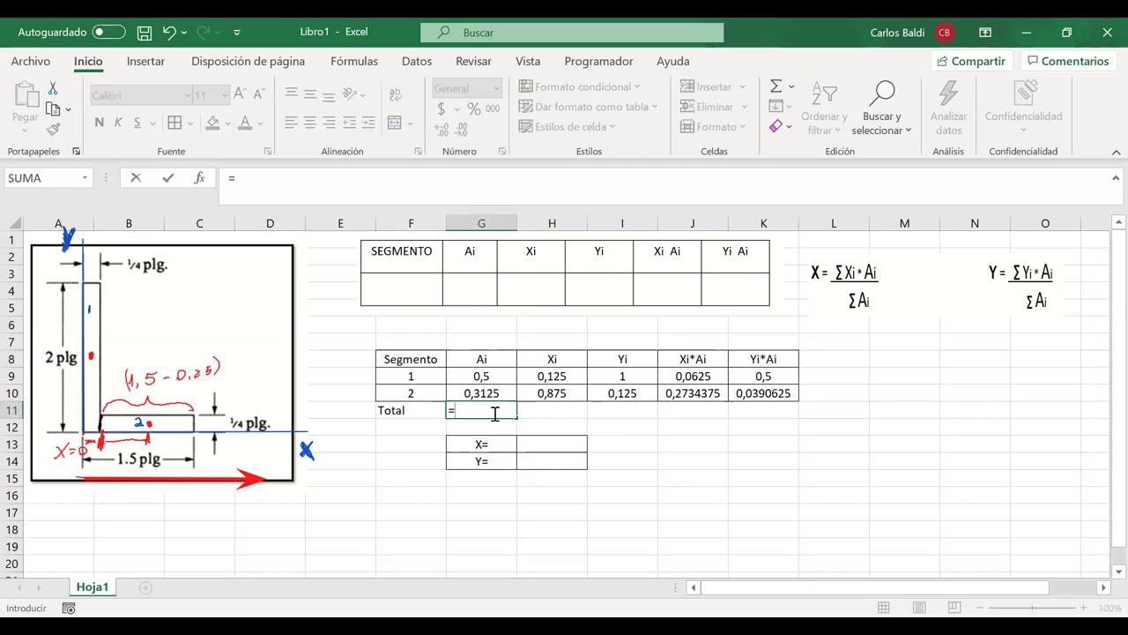
{"action": "type", "text": "suma("}
{"action": "left_click", "coordinate": [487, 377]}
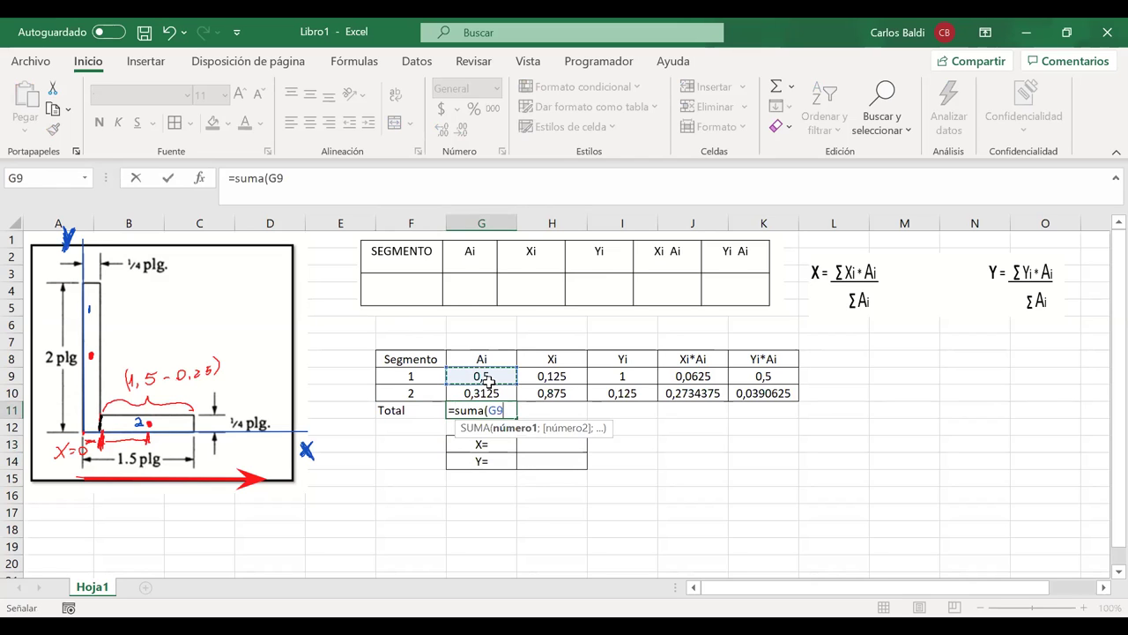
{"action": "left_click_drag", "start_coordinate": [489, 388], "coordinate": [489, 393]}
{"action": "key", "text": "Return"}
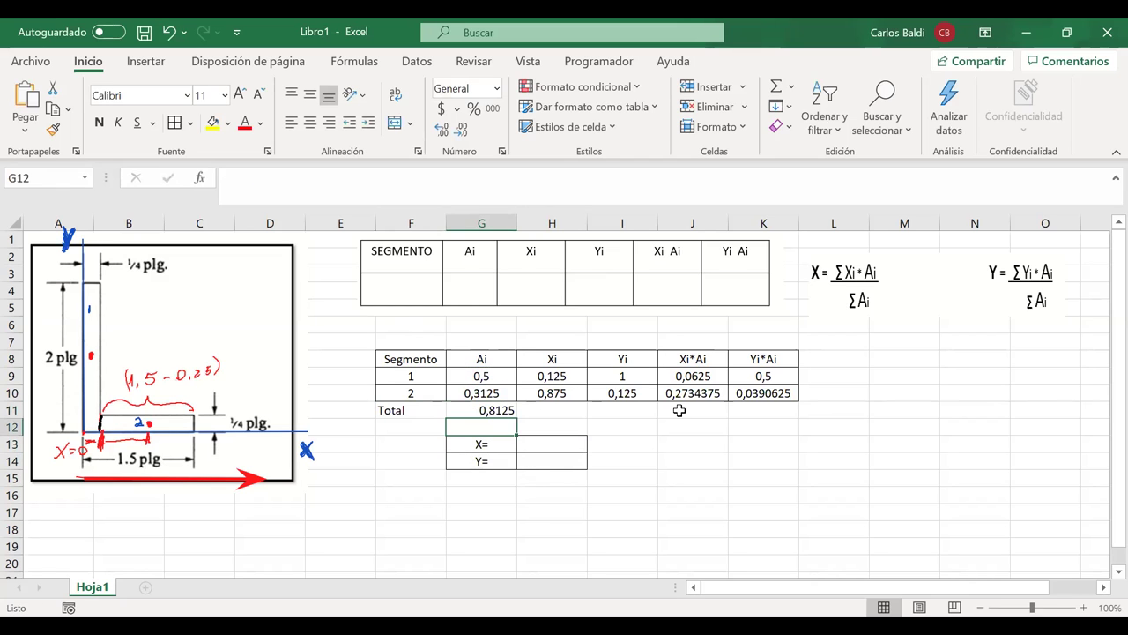
- Total the Xi*Ai products in J11 with =SUMA(J9:J10) and fill the formula across to K11 for Yi*Ai
{"action": "left_click", "coordinate": [679, 409]}
{"action": "type", "text": "="}
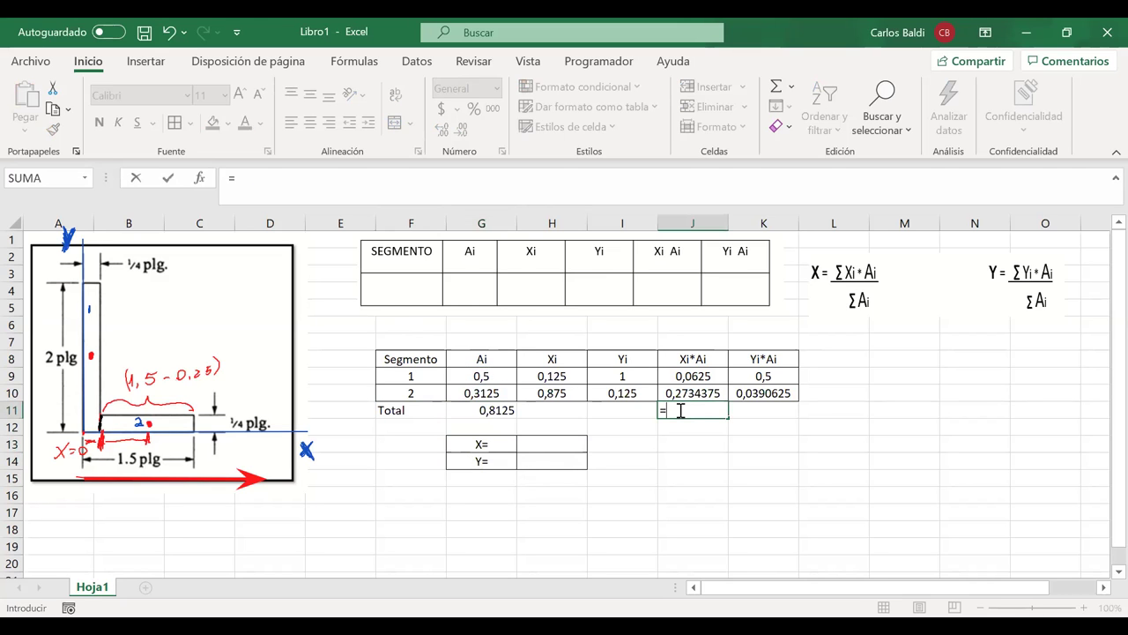
{"action": "type", "text": "suma("}
{"action": "left_click", "coordinate": [689, 377]}
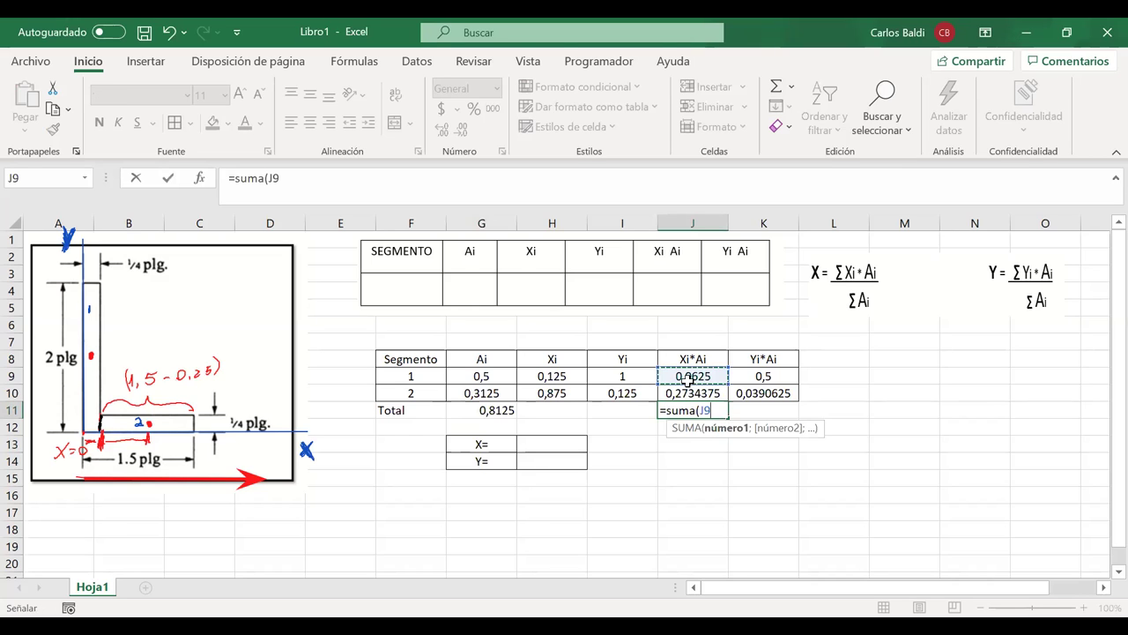
{"action": "left_click_drag", "start_coordinate": [689, 377], "coordinate": [692, 394]}
{"action": "key", "text": "Return"}
{"action": "left_click", "coordinate": [698, 410]}
{"action": "left_click_drag", "start_coordinate": [728, 420], "coordinate": [776, 415]}
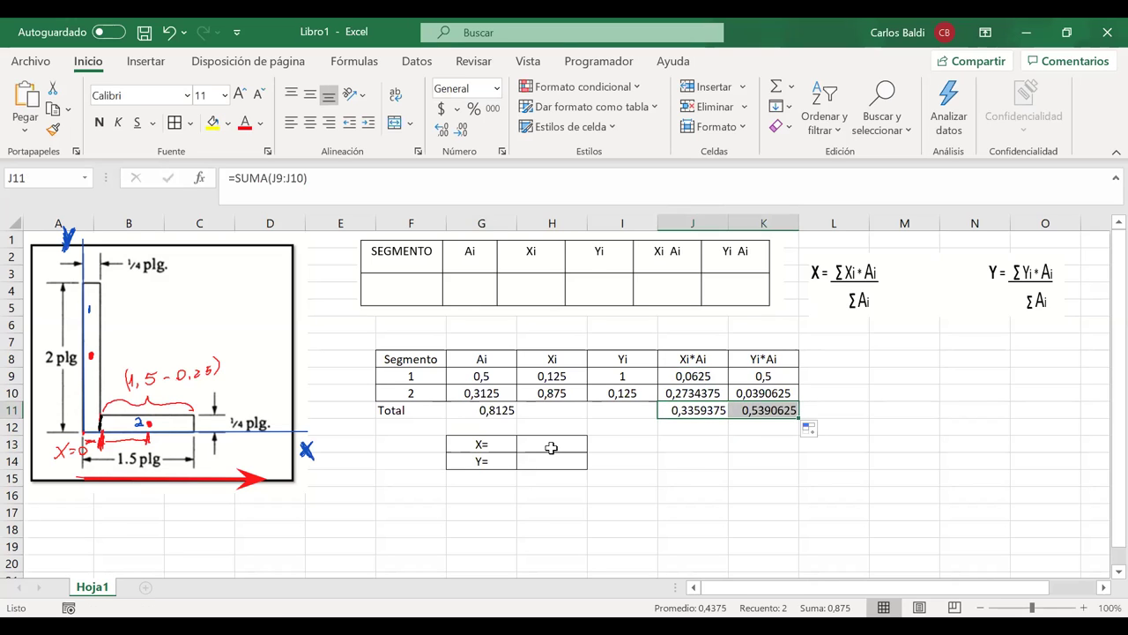
- Enter =J11/G11 in H13 as the X coordinate of the section's centroid
{"action": "left_click", "coordinate": [551, 442]}
{"action": "type", "text": "="}
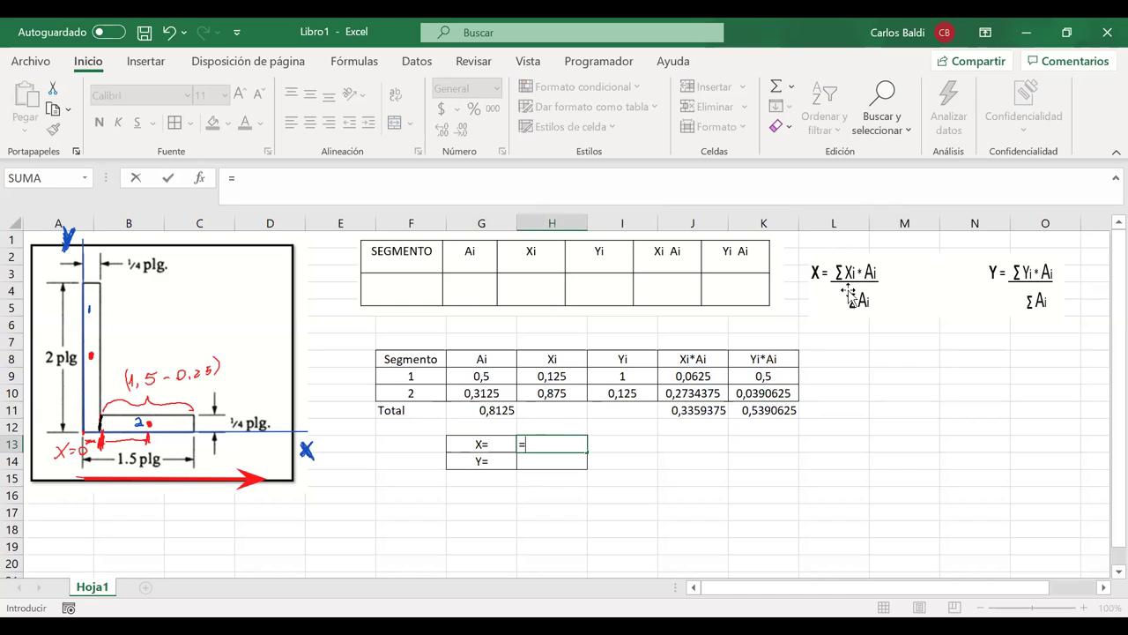
{"action": "left_click", "coordinate": [683, 414]}
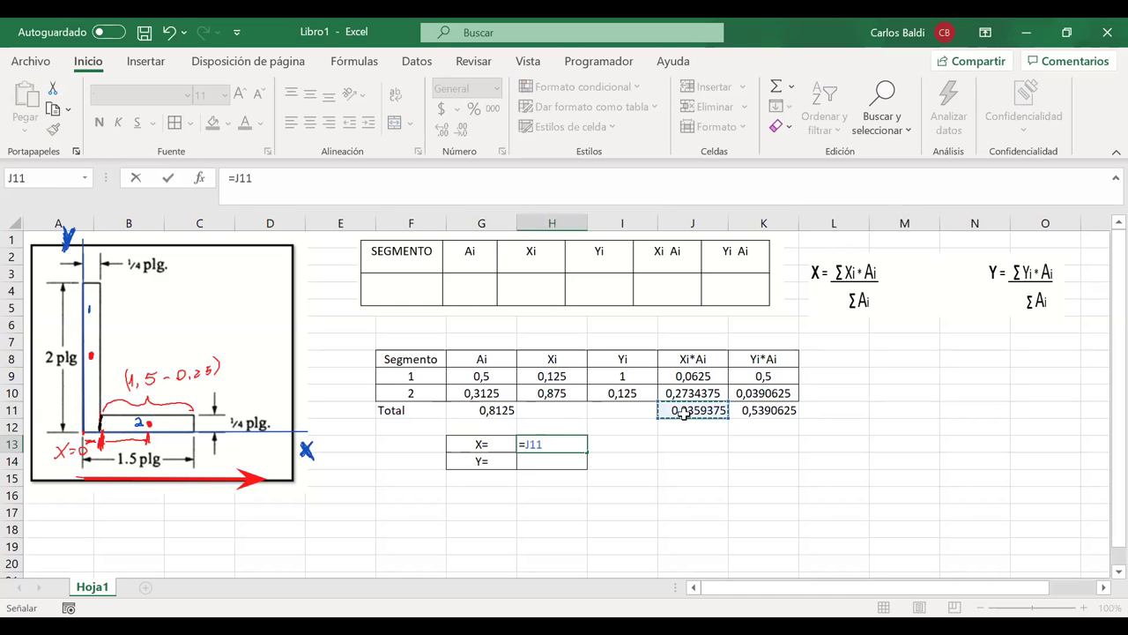
{"action": "type", "text": "/"}
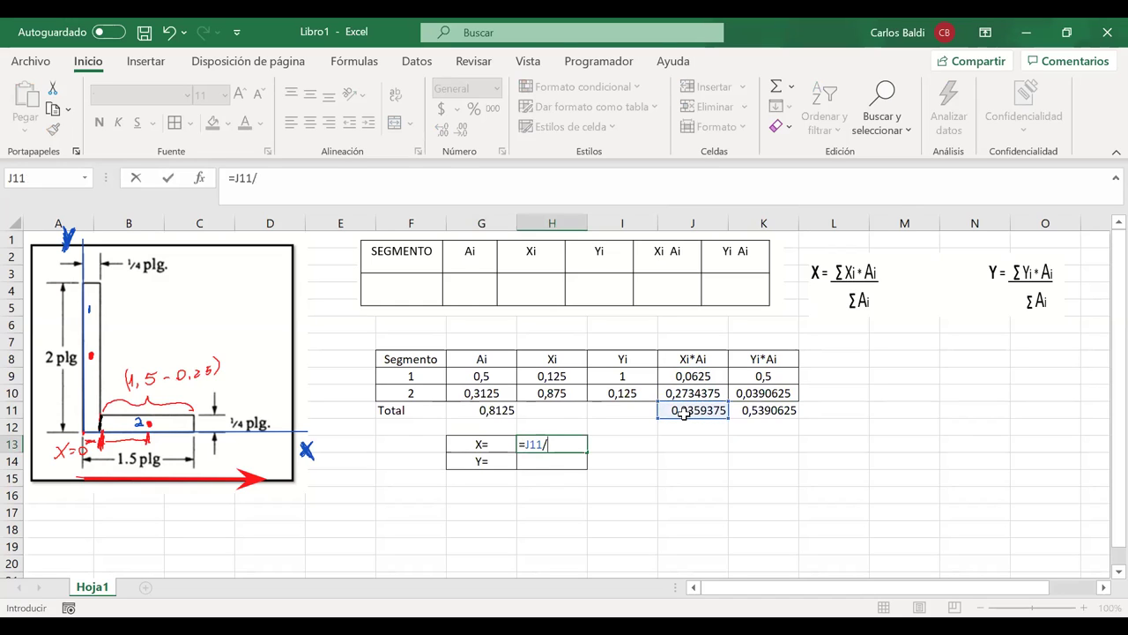
{"action": "left_click", "coordinate": [483, 408]}
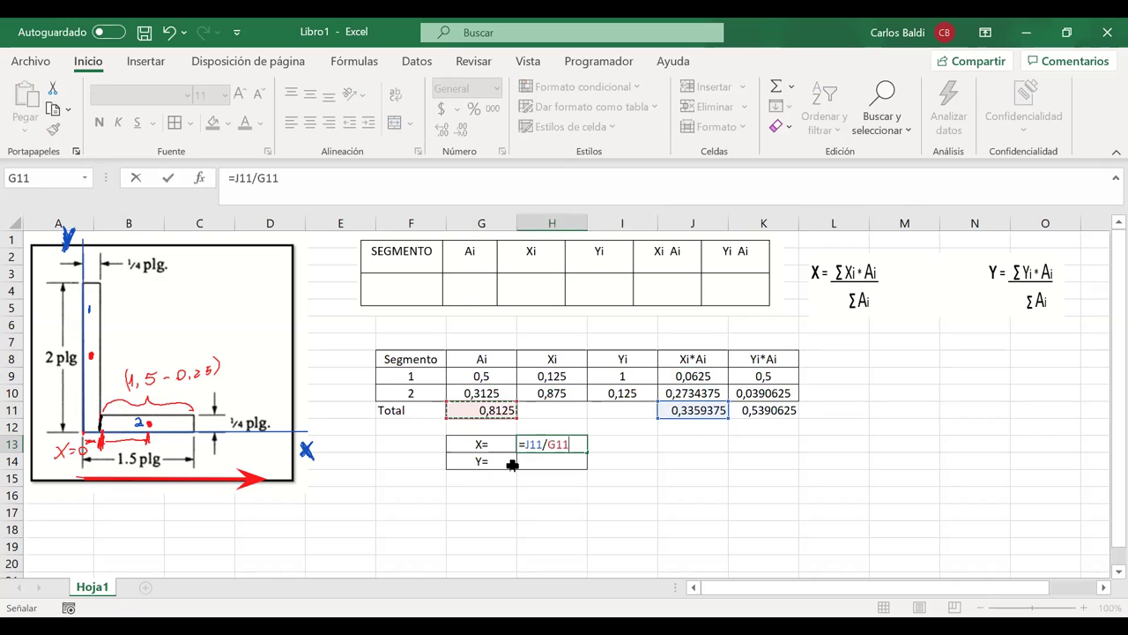
{"action": "key", "text": "Return"}
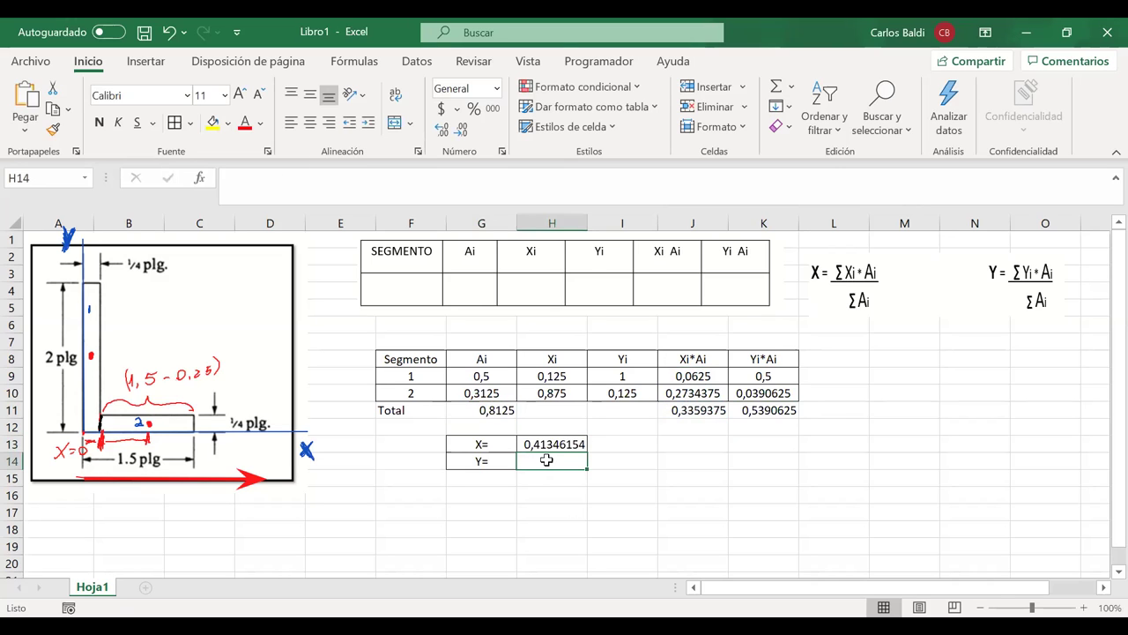
- Enter =K11/G11 in H14 as the Y coordinate of the section's centroid
{"action": "type", "text": "="}
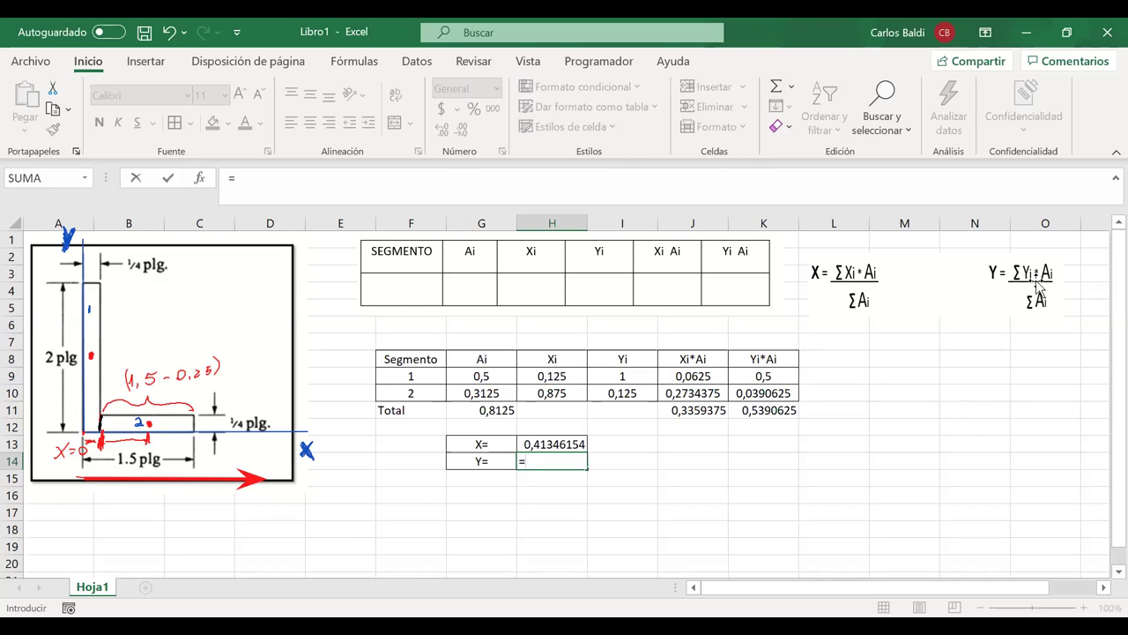
{"action": "left_click", "coordinate": [772, 410]}
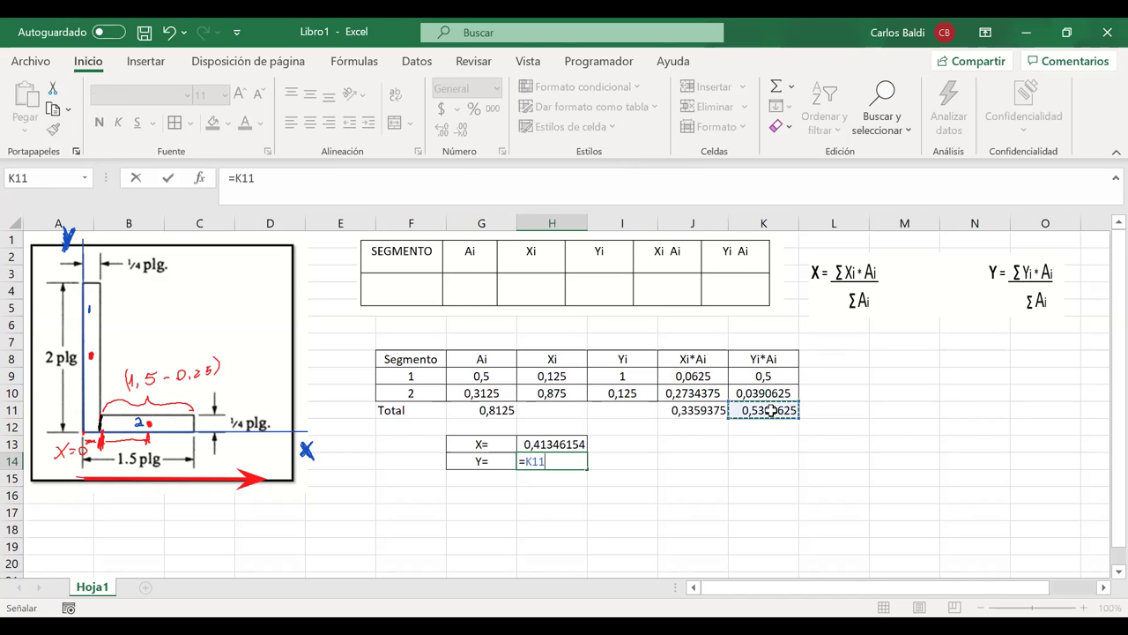
{"action": "type", "text": "/"}
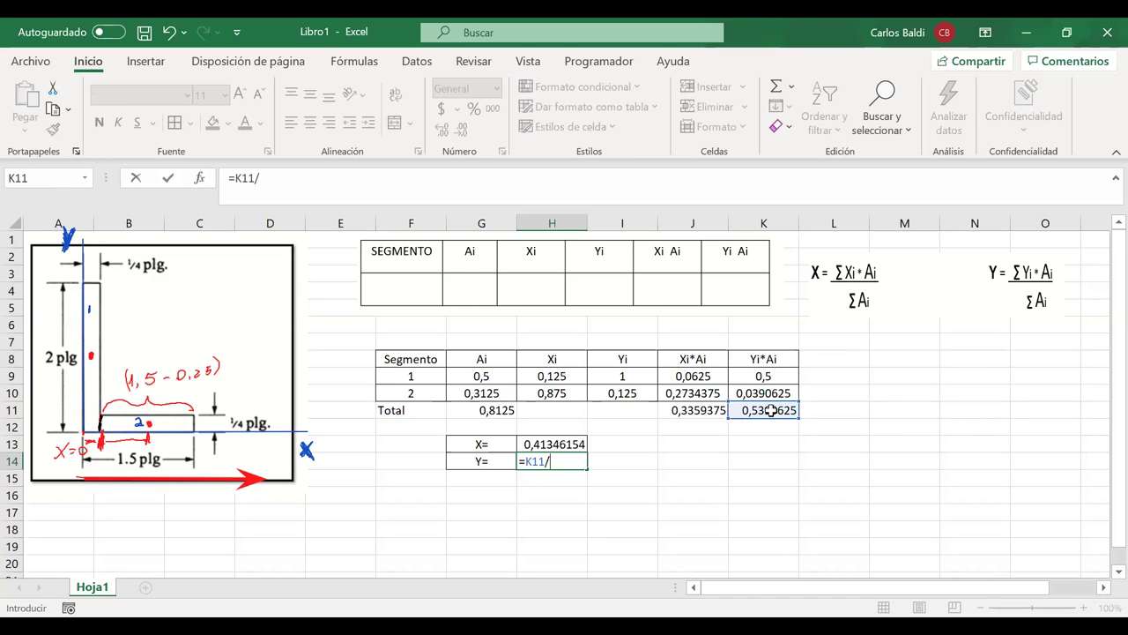
{"action": "left_click", "coordinate": [487, 411]}
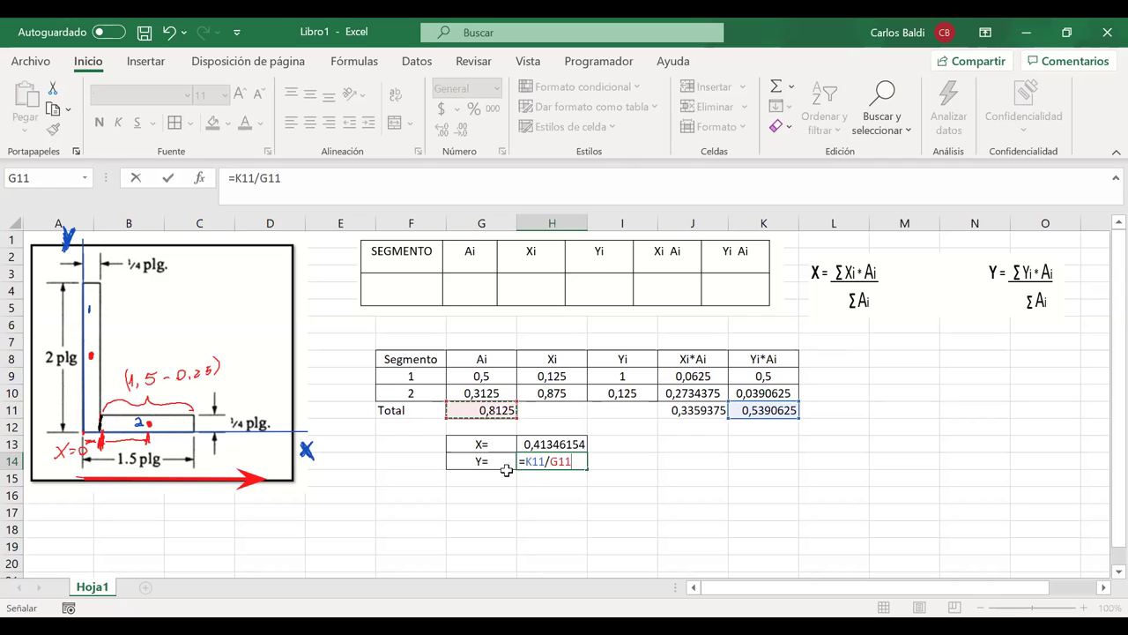
{"action": "key", "text": "Return"}
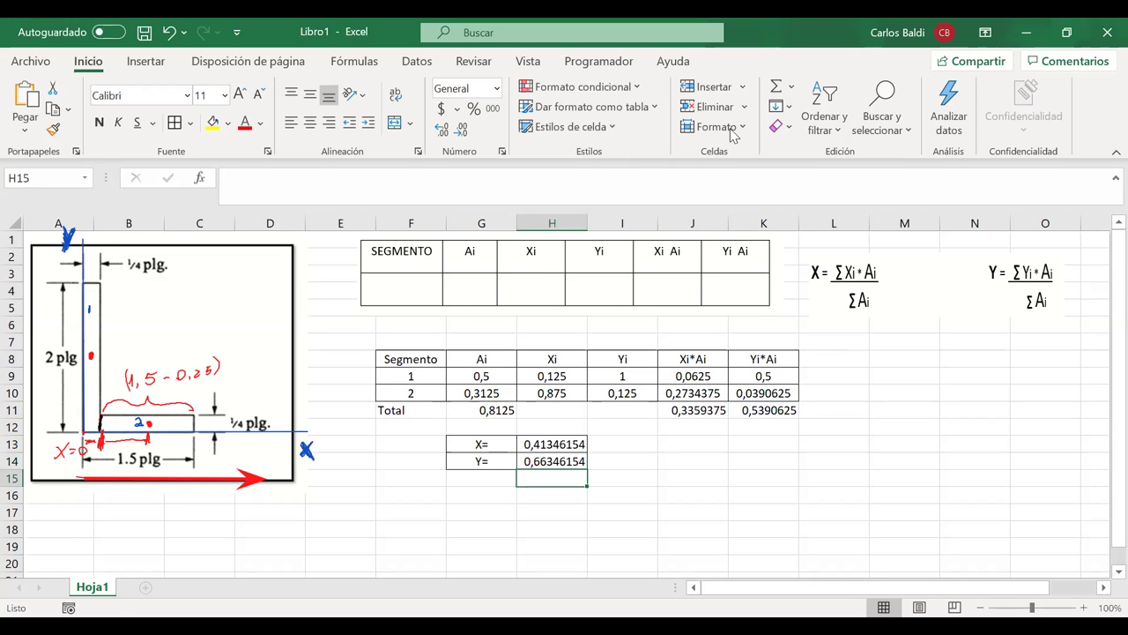
- Erase all the earlier pen annotations from the L-shaped section drawing
{"action": "key", "text": "ctrl+2"}
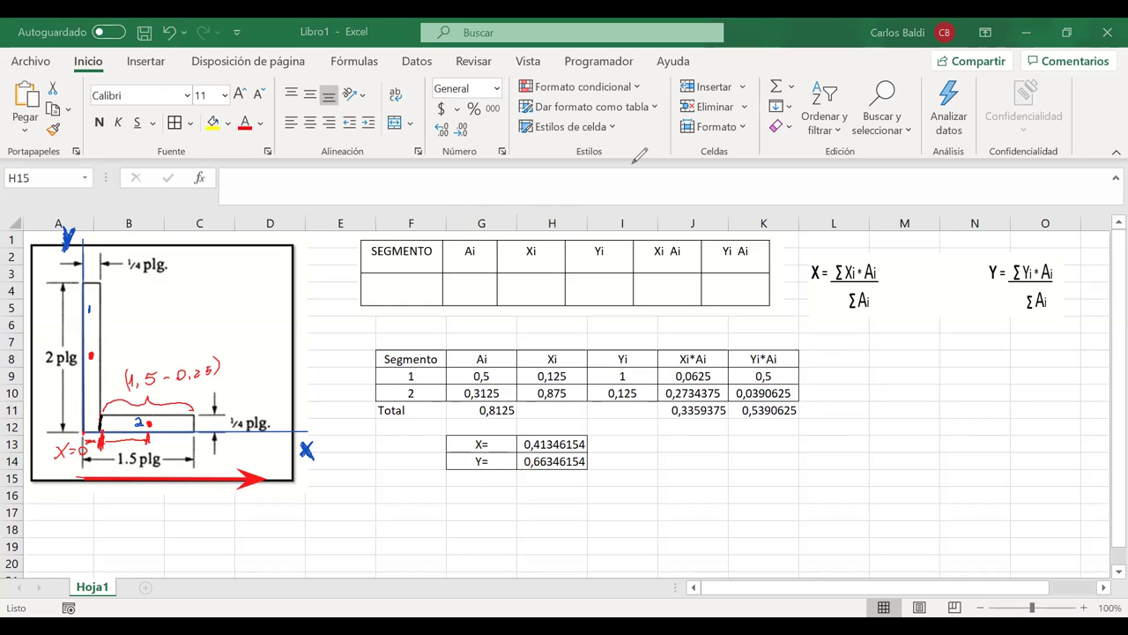
{"action": "left_click_drag", "start_coordinate": [139, 381], "coordinate": [135, 380]}
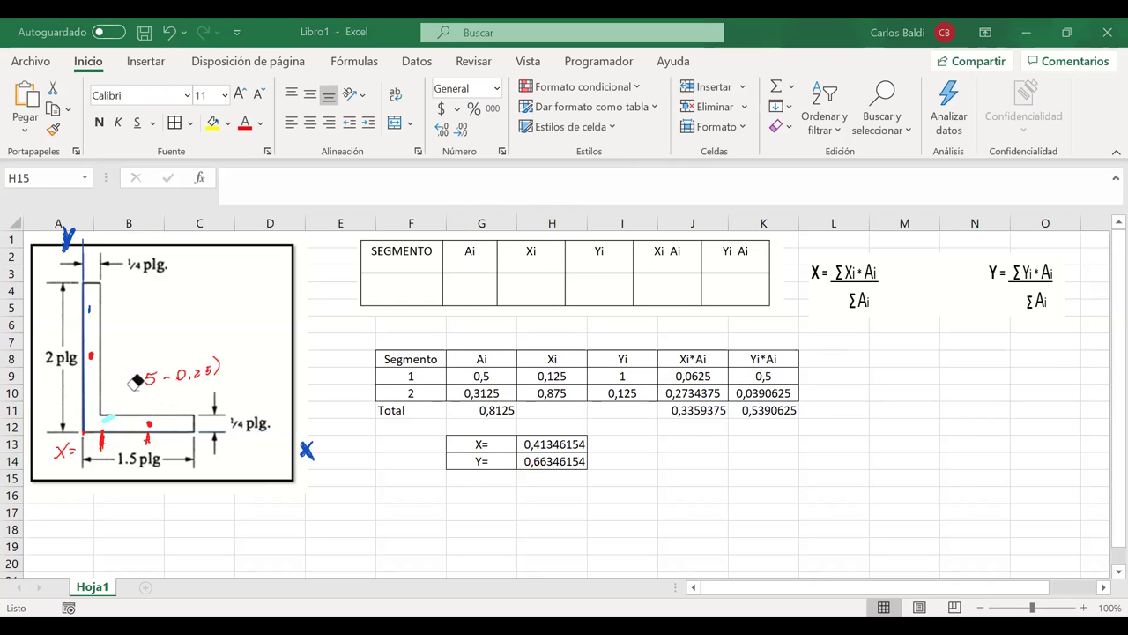
{"action": "left_click", "coordinate": [135, 380]}
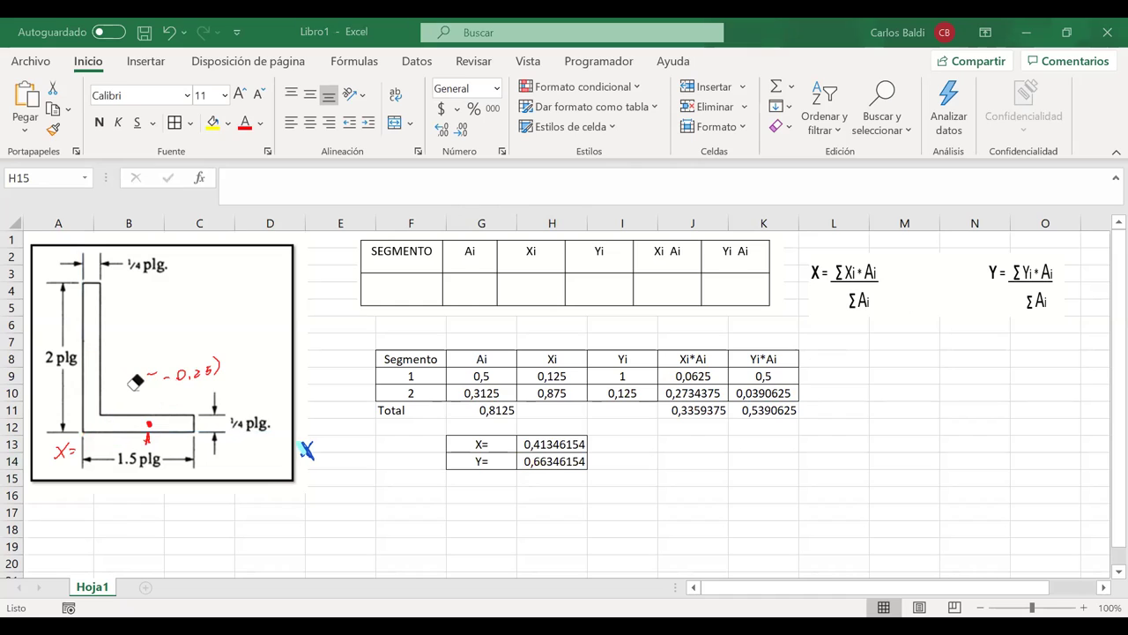
{"action": "left_click_drag", "start_coordinate": [137, 381], "coordinate": [141, 436]}
{"action": "left_click", "coordinate": [141, 437]}
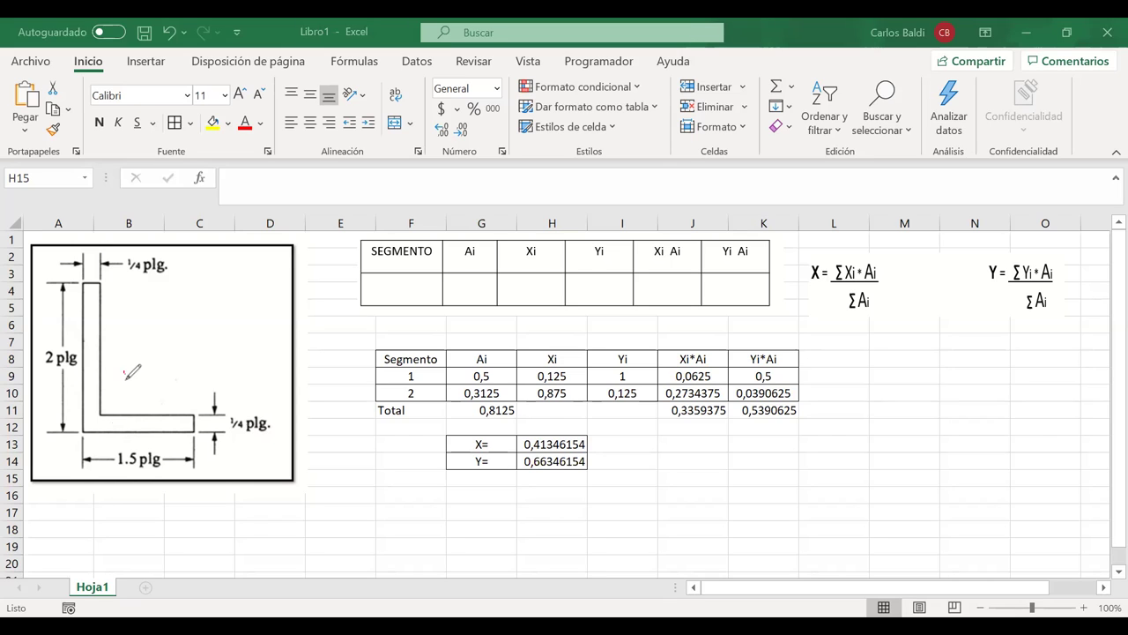
{"action": "left_click_drag", "start_coordinate": [124, 350], "coordinate": [121, 465]}
{"action": "key", "text": "ctrl+z"}
{"action": "key", "text": "ctrl+z"}
- Draw red vertical and horizontal centroid axes crossing inside the L-section, and mark their intersection with a bold dot labelled CENTROIDE
{"action": "left_click_drag", "start_coordinate": [125, 342], "coordinate": [124, 455]}
{"action": "left_click_drag", "start_coordinate": [47, 362], "coordinate": [192, 356]}
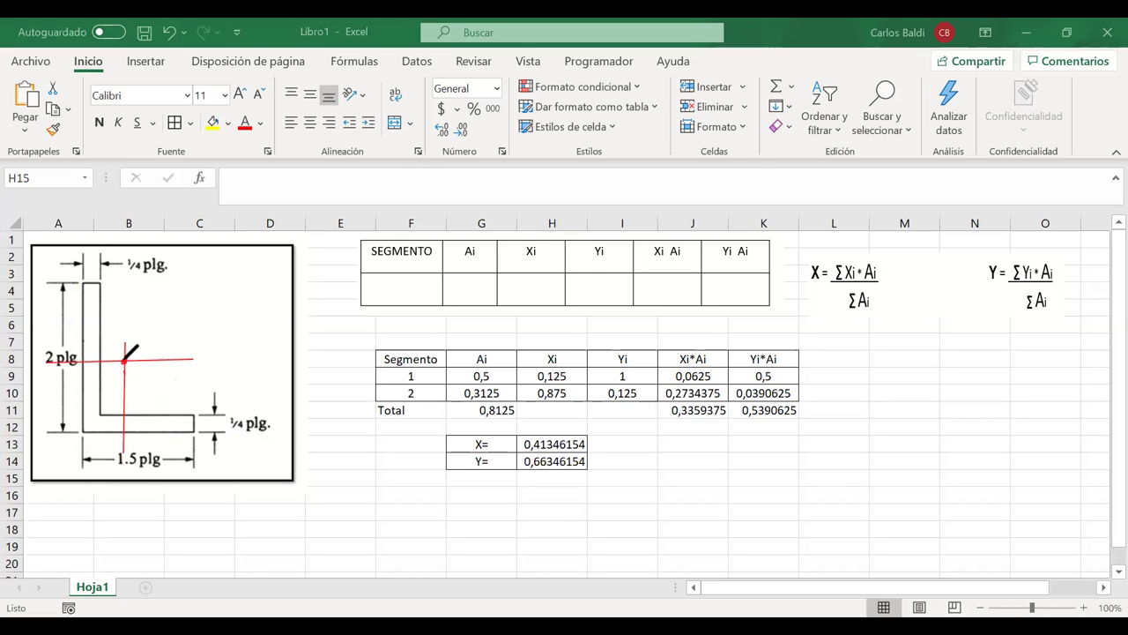
{"action": "left_click", "coordinate": [156, 342]}
{"action": "mouse_move", "coordinate": [151, 336]}
{"action": "left_mouse_down"}
{"action": "mouse_move", "coordinate": [147, 345]}
{"action": "mouse_move", "coordinate": [167, 340]}
{"action": "mouse_move", "coordinate": [156, 344]}
{"action": "mouse_move", "coordinate": [159, 328]}
{"action": "mouse_move", "coordinate": [187, 331]}
{"action": "mouse_move", "coordinate": [205, 315]}
{"action": "mouse_move", "coordinate": [205, 329]}
{"action": "mouse_move", "coordinate": [211, 315]}
{"action": "mouse_move", "coordinate": [208, 324]}
{"action": "left_mouse_up"}
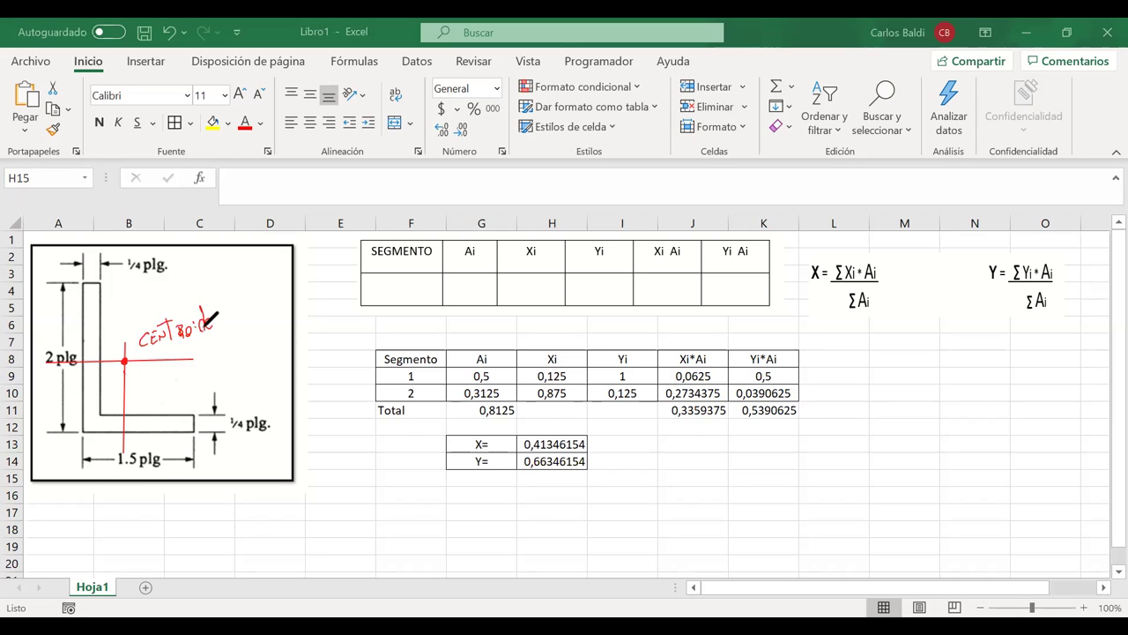
{"action": "left_click_drag", "start_coordinate": [139, 338], "coordinate": [128, 351]}
{"action": "left_click", "coordinate": [133, 344]}
- Shade the L-section's areas on each side of the vertical axis in blue and green, and undo the shading
{"action": "left_click_drag", "start_coordinate": [129, 423], "coordinate": [183, 415]}
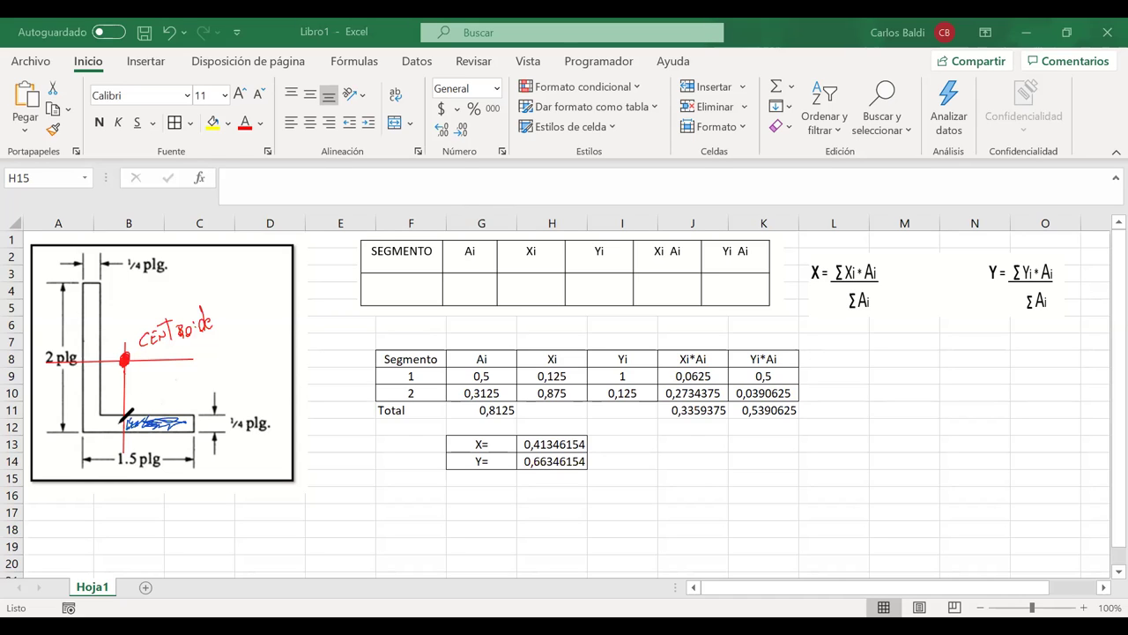
{"action": "mouse_move", "coordinate": [112, 424]}
{"action": "left_mouse_down"}
{"action": "mouse_move", "coordinate": [120, 418]}
{"action": "mouse_move", "coordinate": [92, 372]}
{"action": "mouse_move", "coordinate": [90, 298]}
{"action": "mouse_move", "coordinate": [92, 416]}
{"action": "mouse_move", "coordinate": [88, 381]}
{"action": "left_mouse_up"}
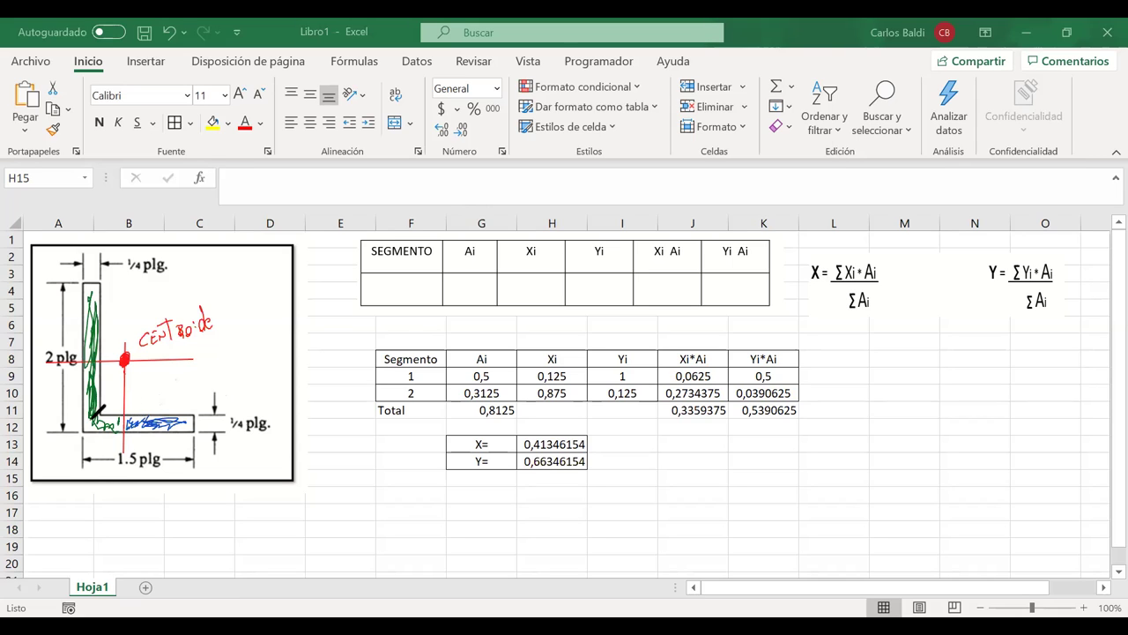
{"action": "key", "text": "ctrl+z"}
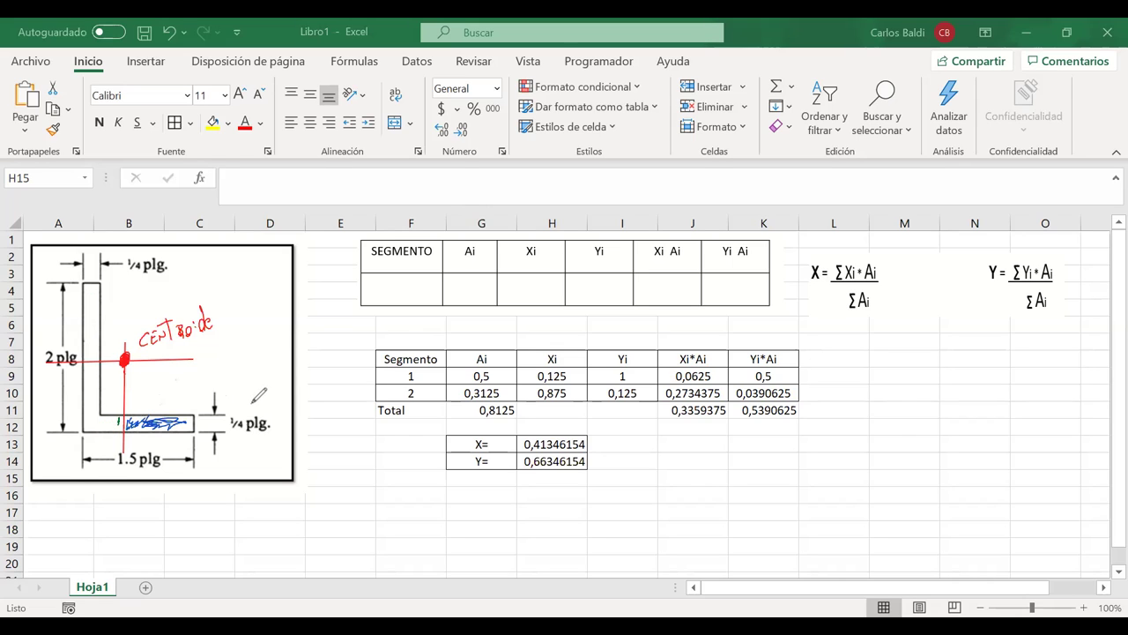
{"action": "key", "text": "ctrl+z"}
{"action": "key", "text": "ctrl+z"}
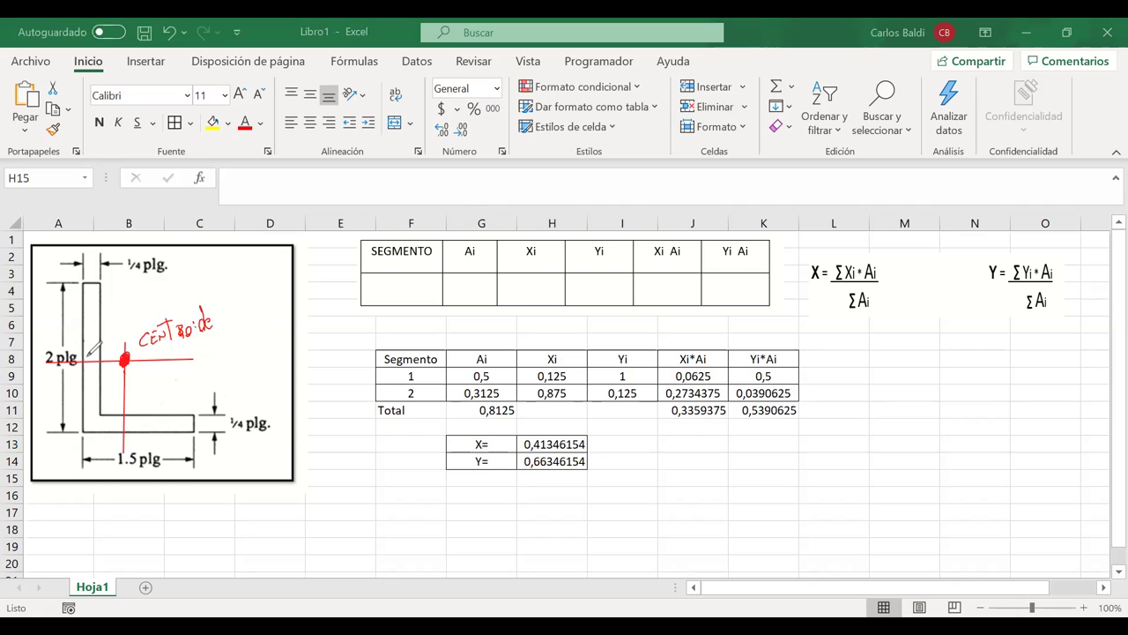
- Shade the L-section's area above the horizontal axis in green and the area below it in dark red
{"action": "mouse_move", "coordinate": [97, 283]}
{"action": "left_mouse_down"}
{"action": "mouse_move", "coordinate": [90, 340]}
{"action": "mouse_move", "coordinate": [92, 287]}
{"action": "left_mouse_up"}
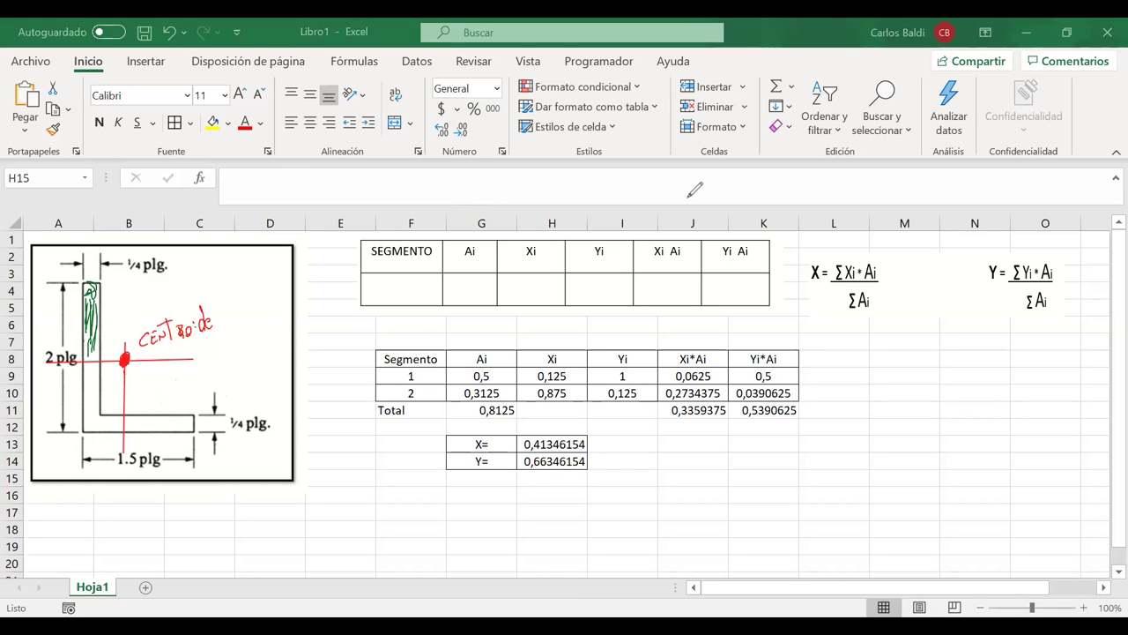
{"action": "mouse_move", "coordinate": [99, 368]}
{"action": "left_mouse_down"}
{"action": "mouse_move", "coordinate": [92, 413]}
{"action": "mouse_move", "coordinate": [102, 401]}
{"action": "left_mouse_up"}
{"action": "left_click_drag", "start_coordinate": [172, 421], "coordinate": [181, 427]}
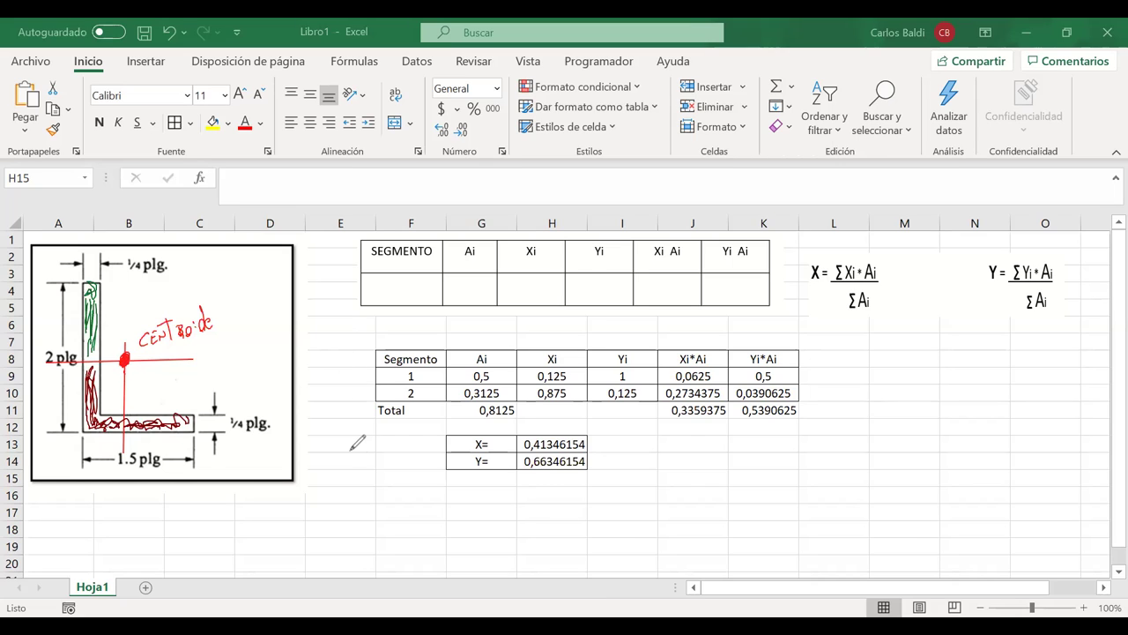
- Circle the centroid's X and Y results below the table in dark red
{"action": "mouse_move", "coordinate": [453, 440]}
{"action": "left_mouse_down"}
{"action": "mouse_move", "coordinate": [537, 500]}
{"action": "mouse_move", "coordinate": [485, 499]}
{"action": "left_mouse_up"}
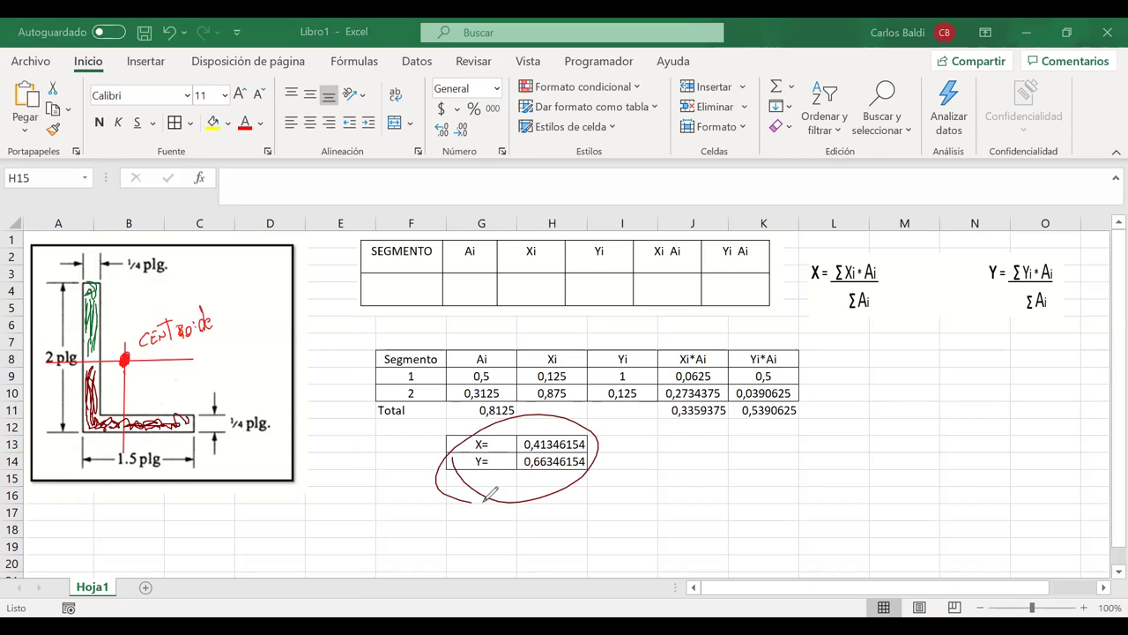